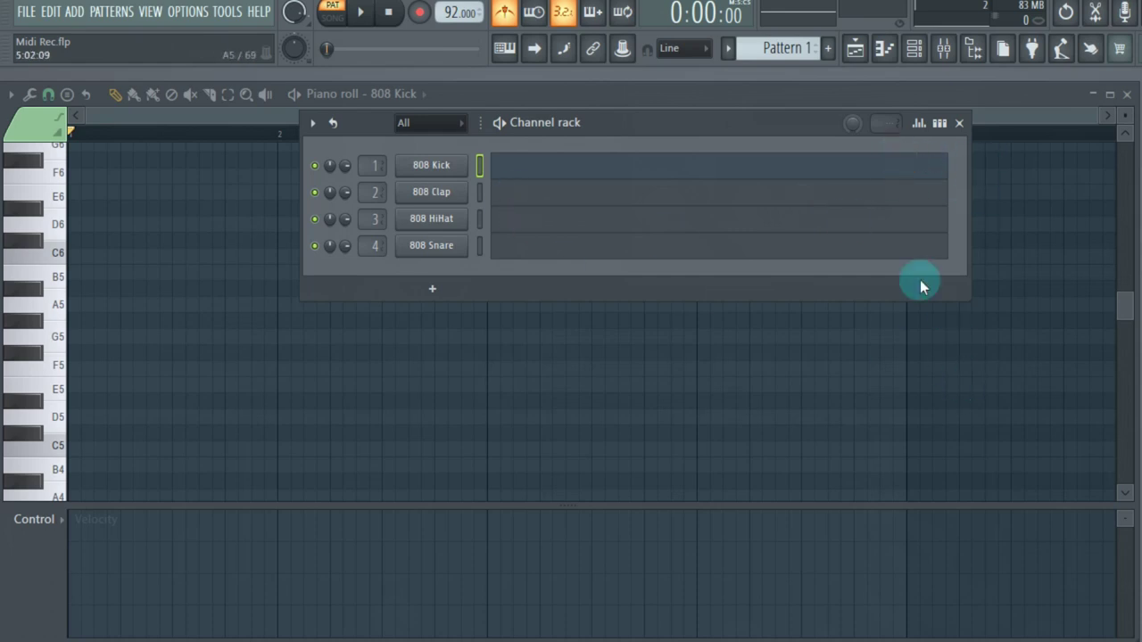
Step: Add a MIDI Out channel to the channel rack and close its plugin window
drag(647, 121, 668, 136)
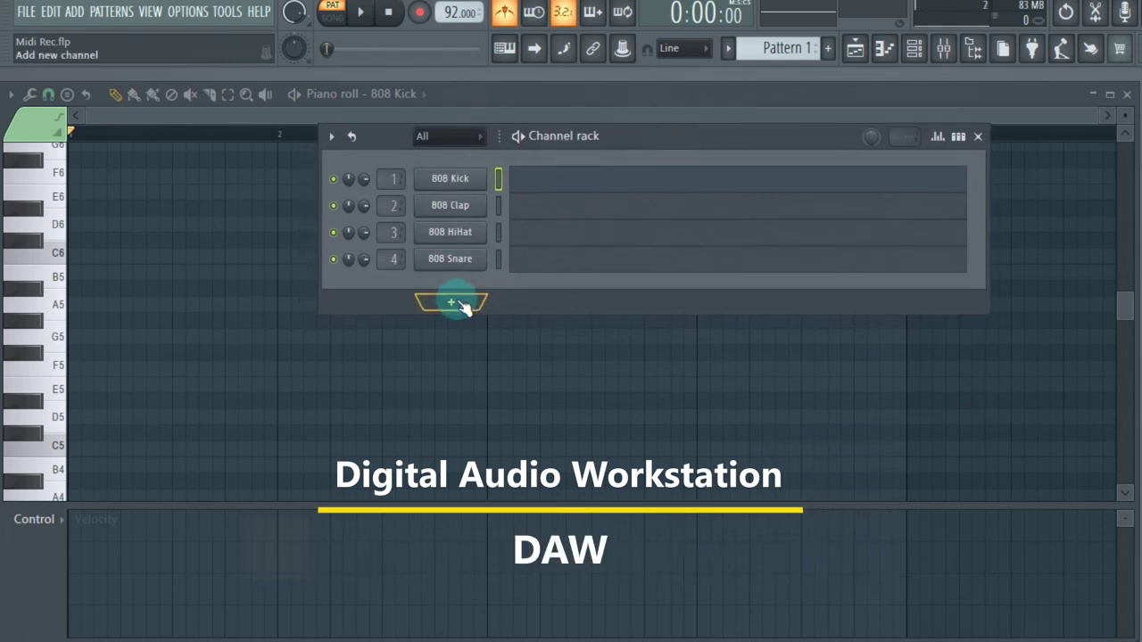
click(453, 303)
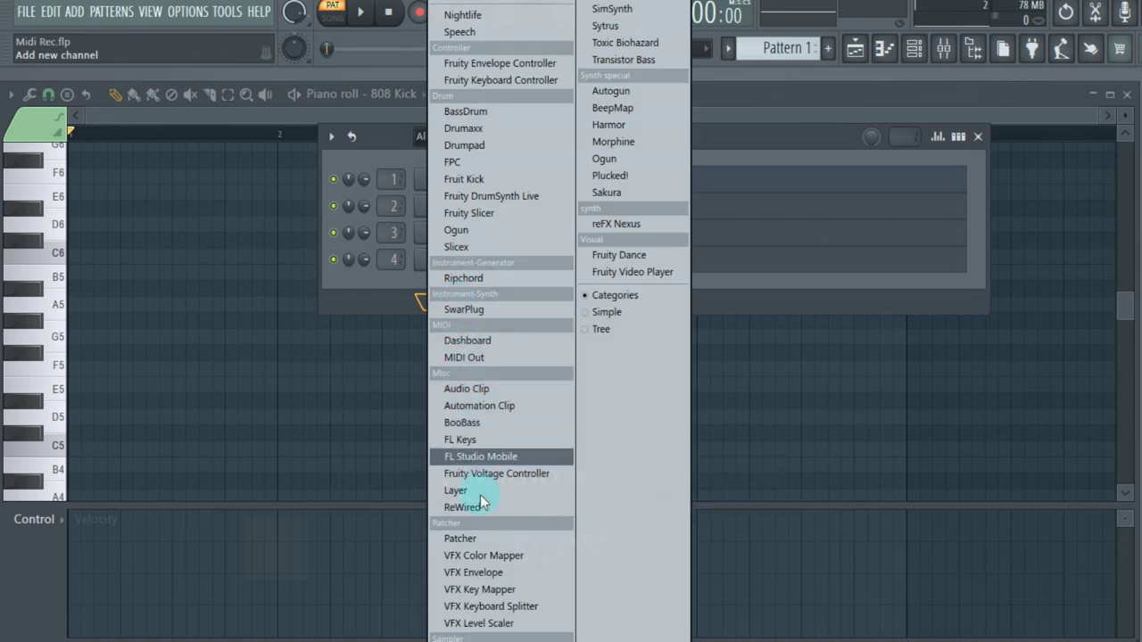
click(484, 361)
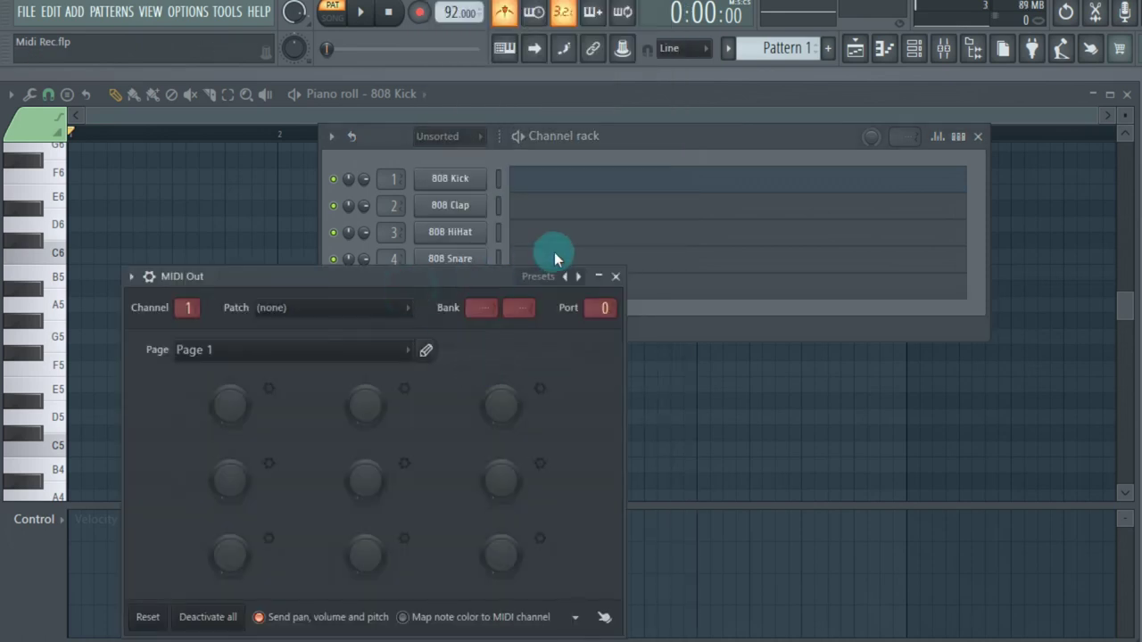
drag(524, 273, 948, 198)
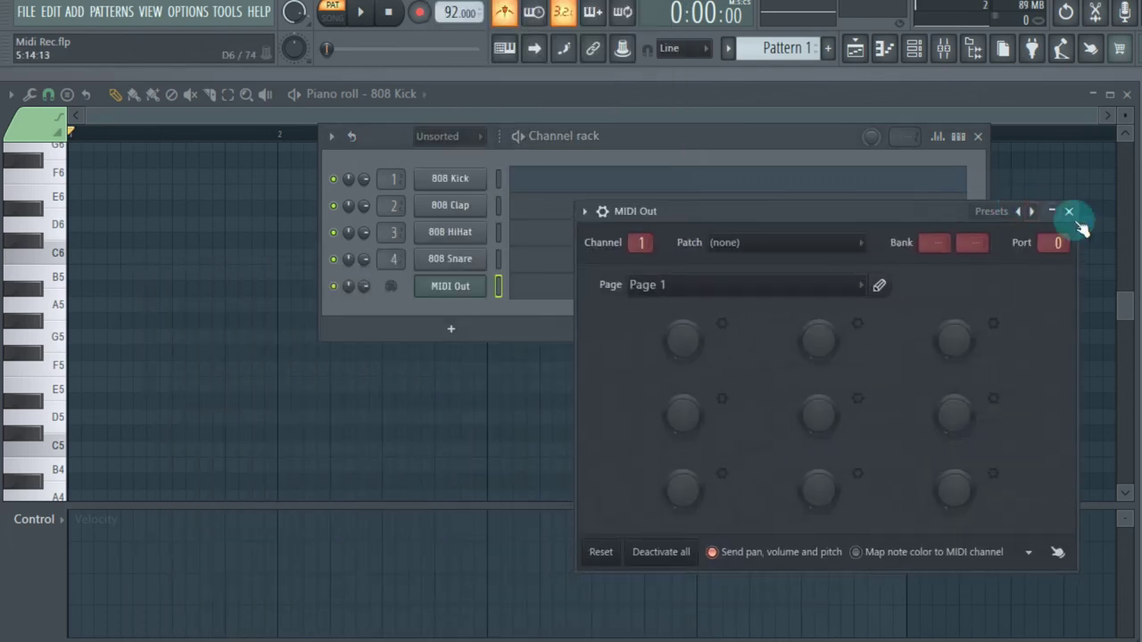
click(1069, 211)
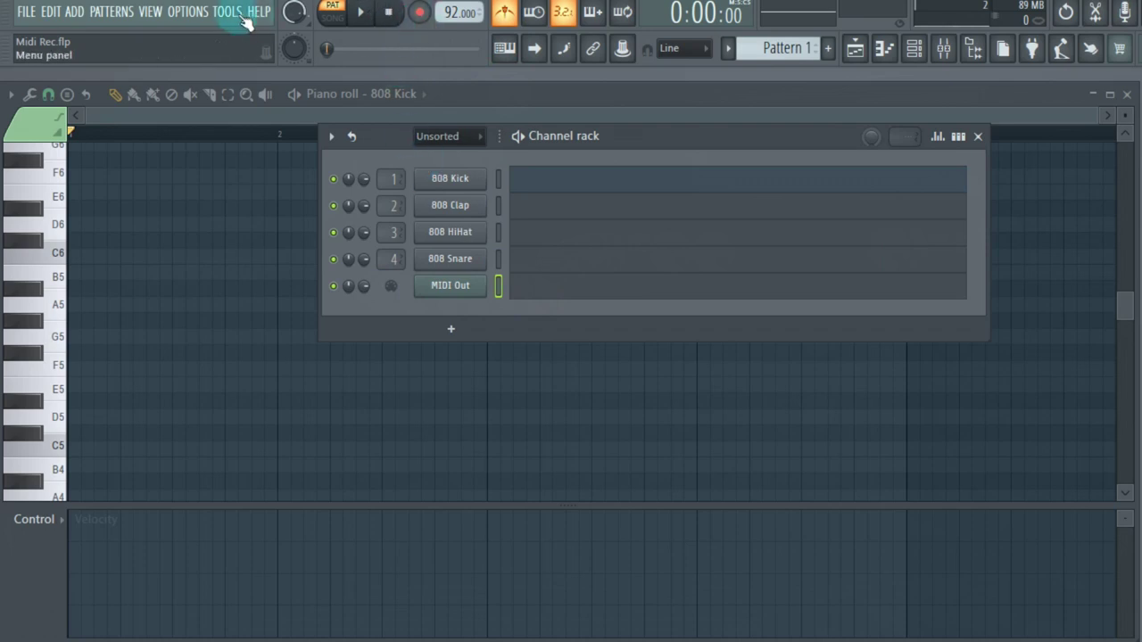
Step: Select Digital Keyboard-1 as MIDI output and input in the MIDI settings, leaving its input enabled, and close the settings
click(181, 14)
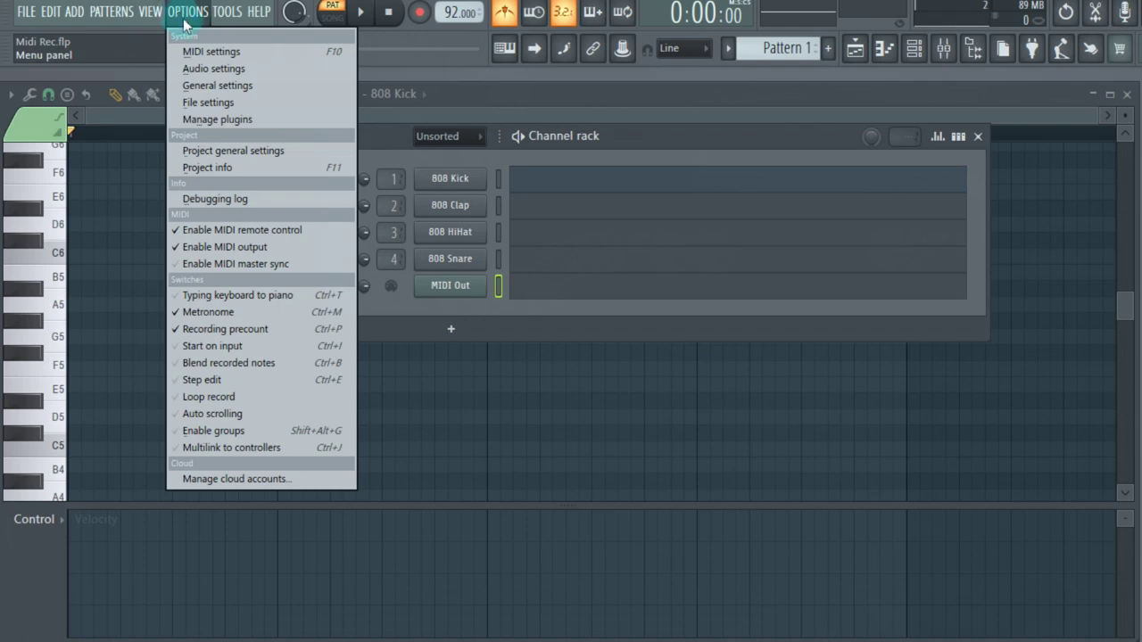
click(197, 51)
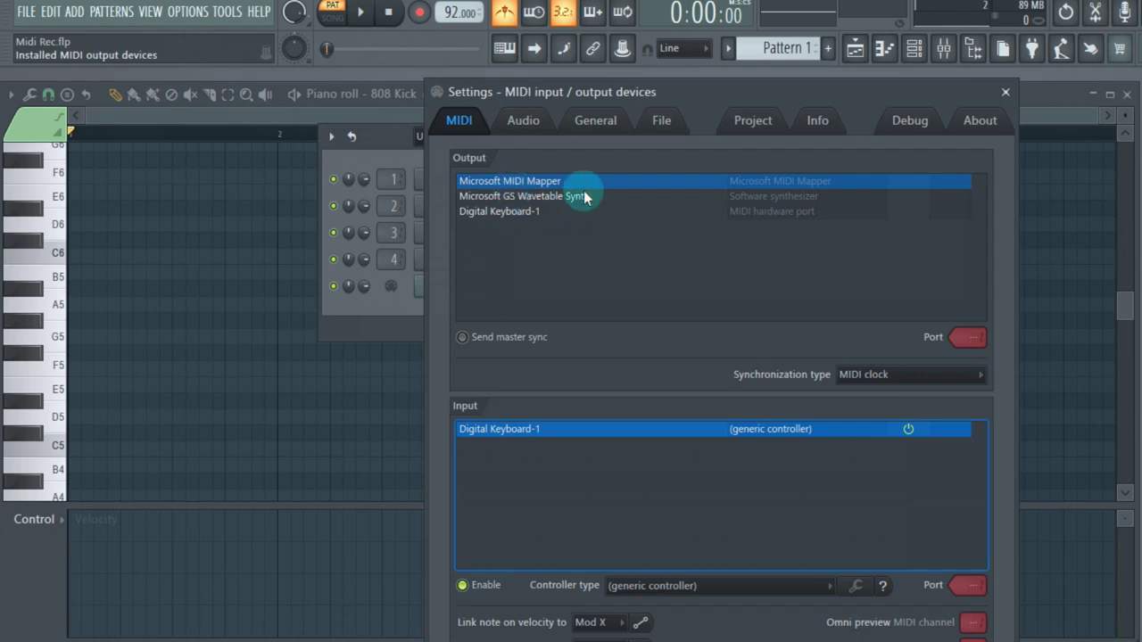
click(516, 212)
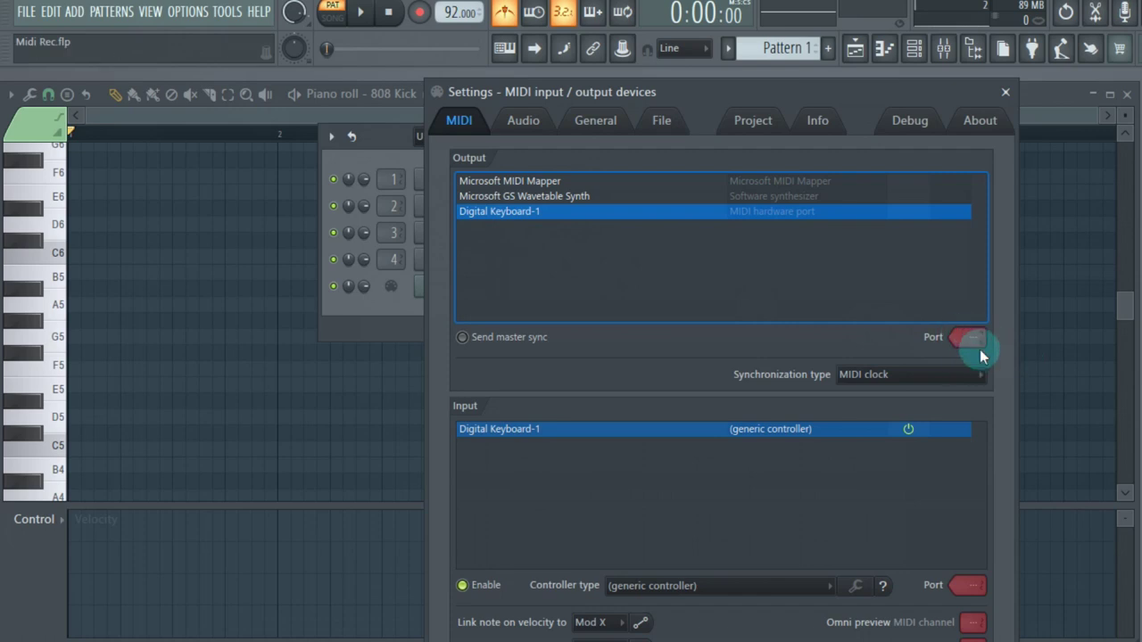
click(500, 429)
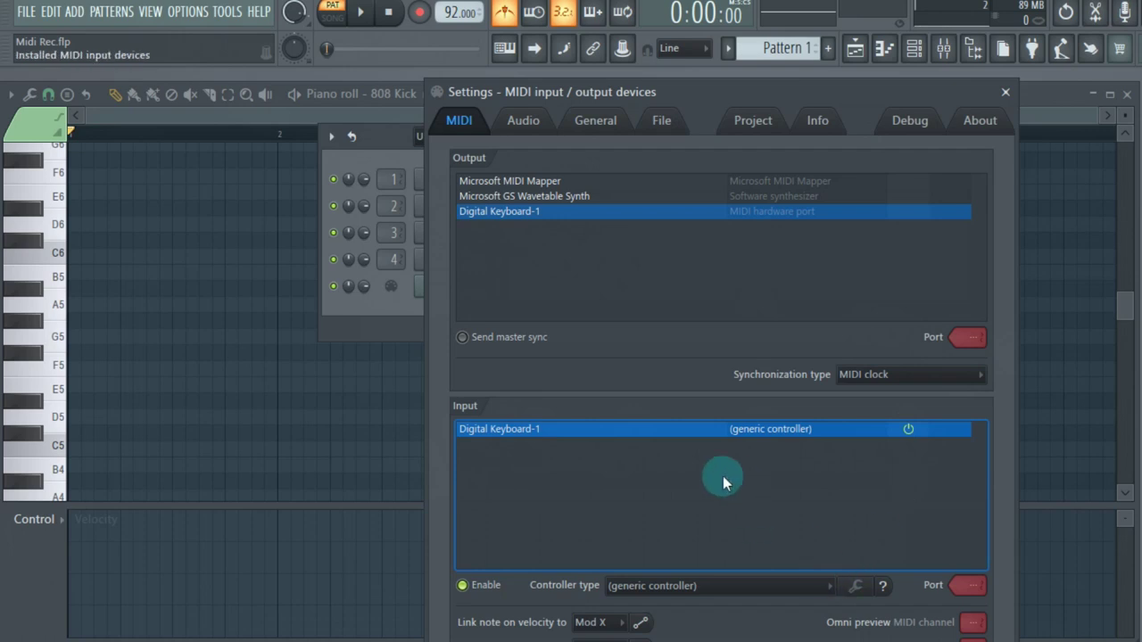
click(462, 585)
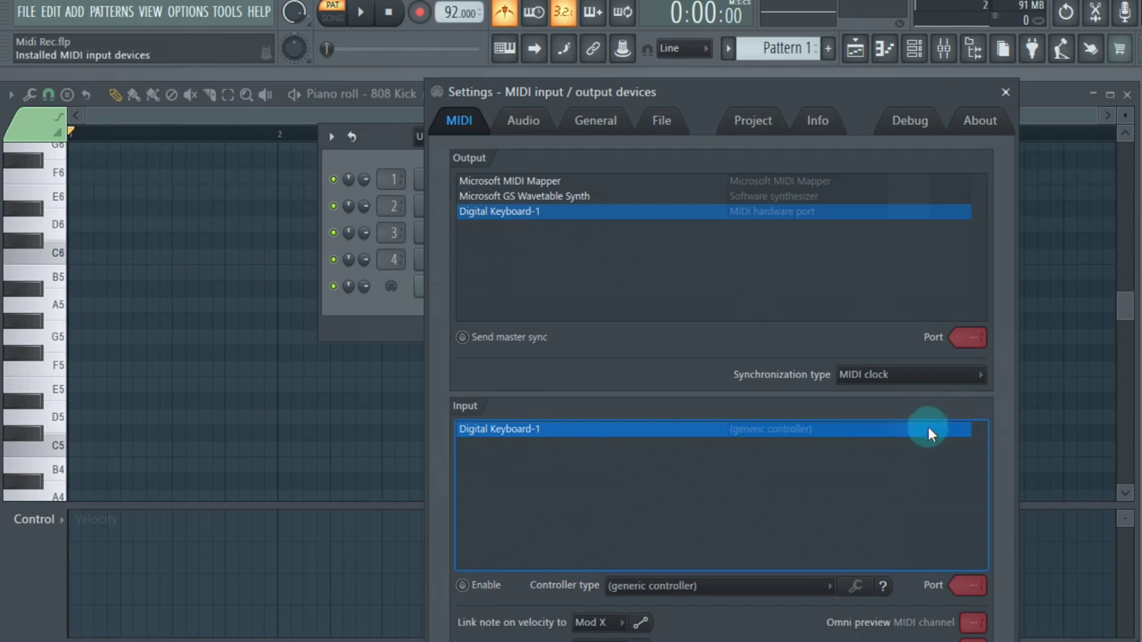
click(462, 585)
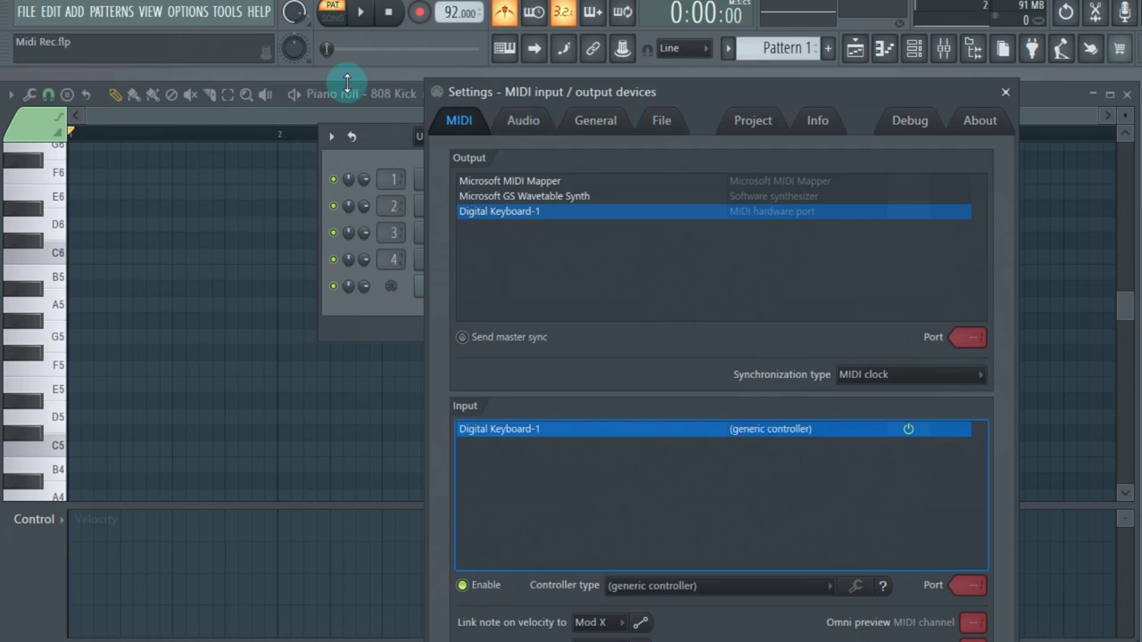
click(1004, 92)
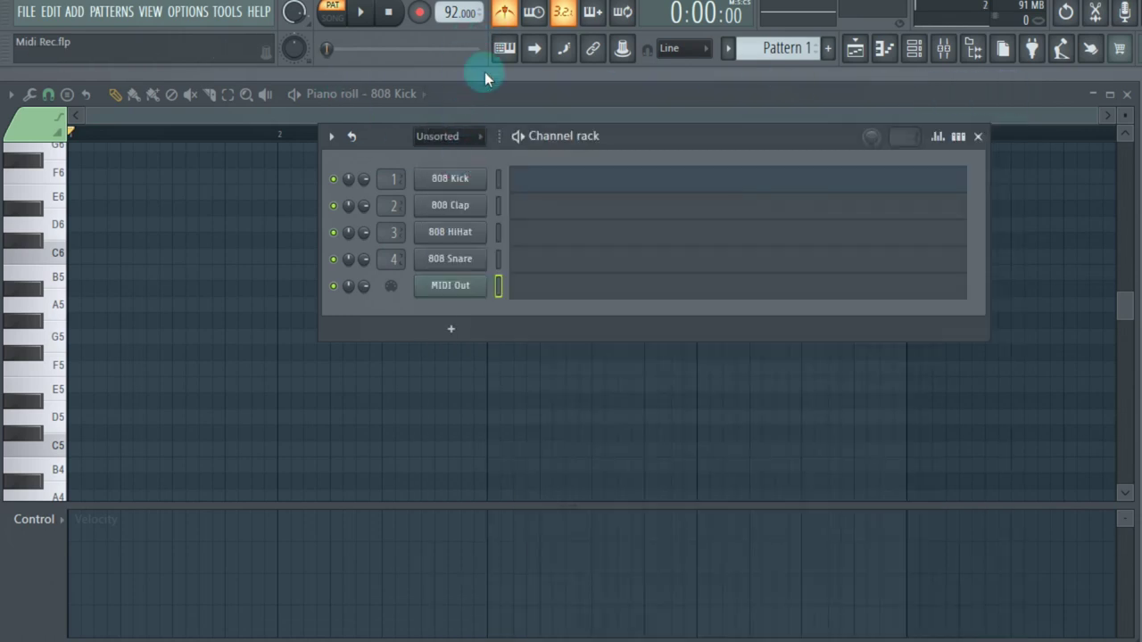
Step: Record everything played on the keyboard into the MIDI Out channel with the metronome on, and play back part of the take
click(421, 13)
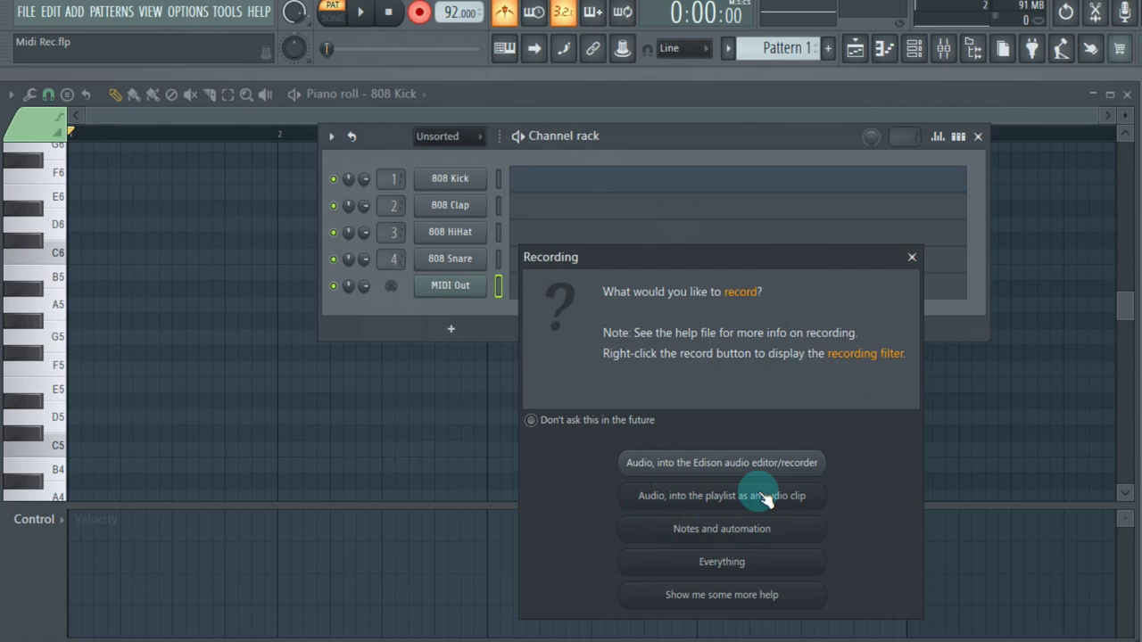
click(733, 567)
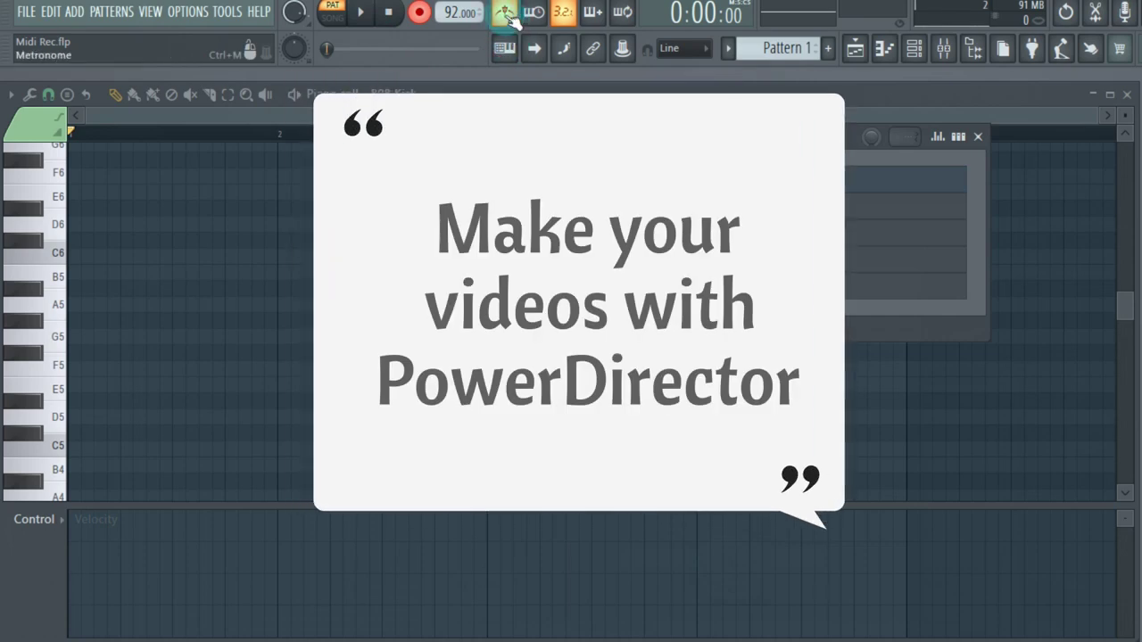
click(505, 13)
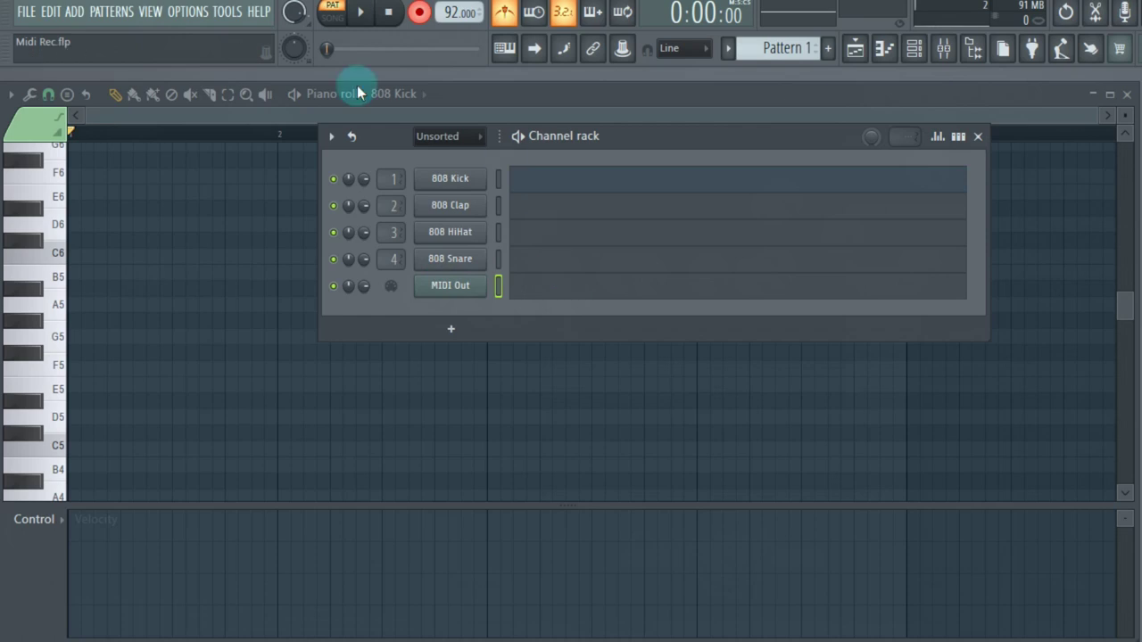
key(space)
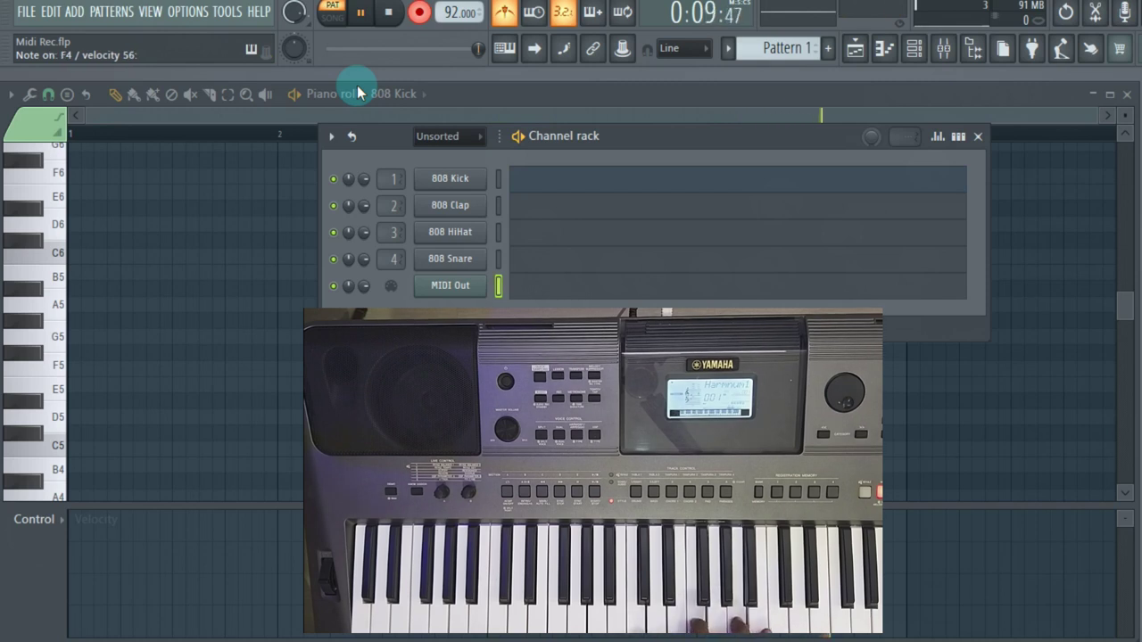
key(space)
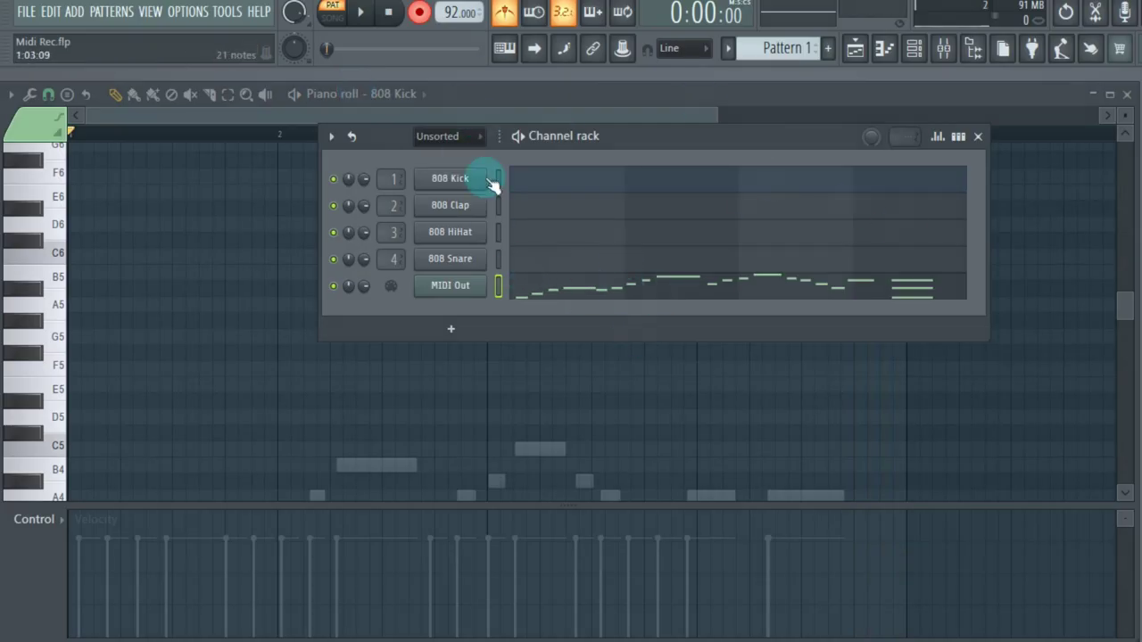
click(364, 13)
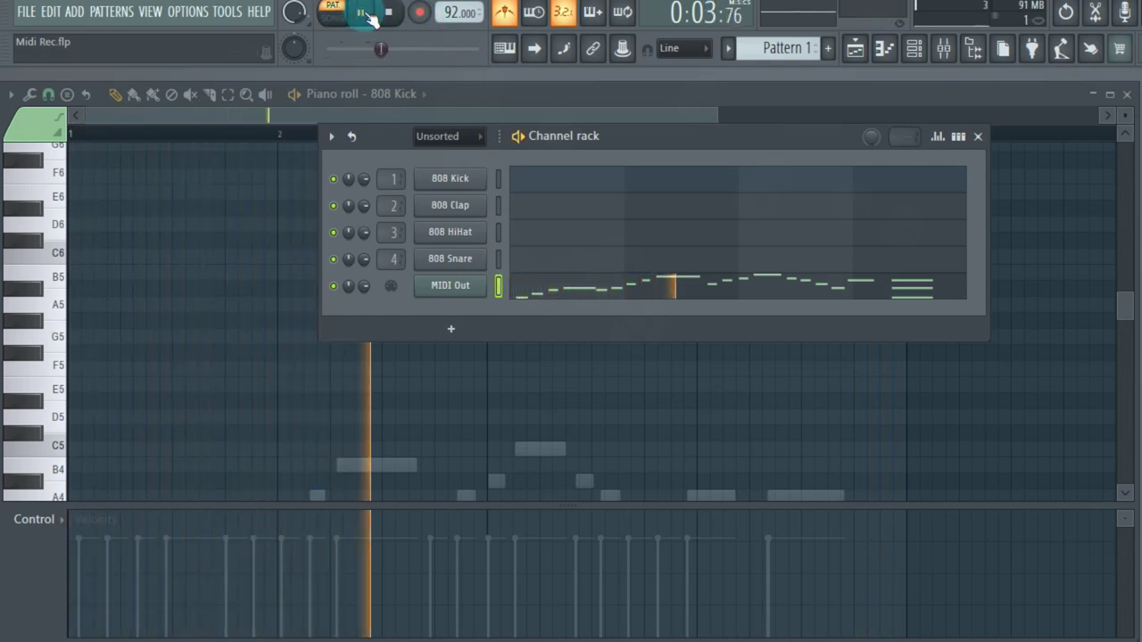
click(364, 14)
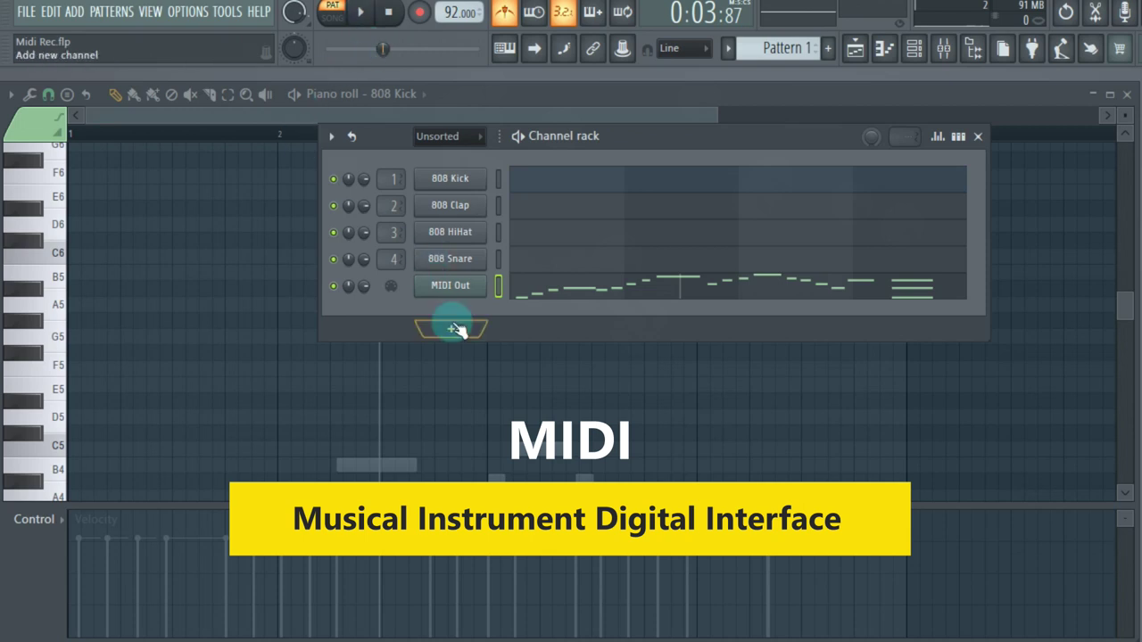
Step: Replace the MIDI Out channel with the Sytrus synth and try out notes on its on-screen keyboard
right_click(456, 289)
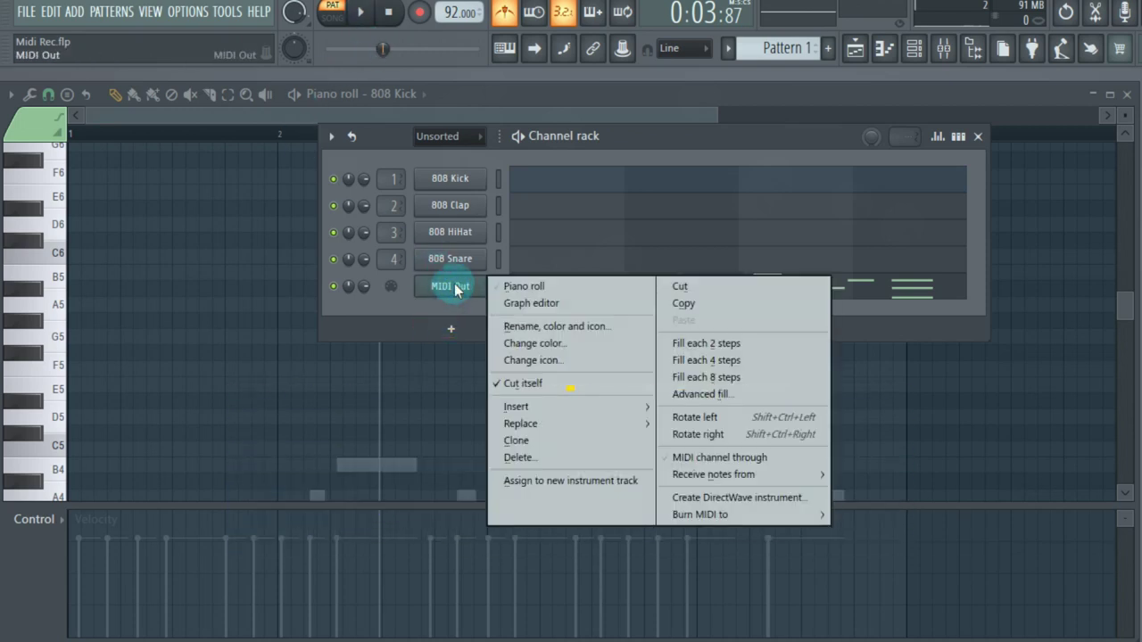
mouse_move(516, 426)
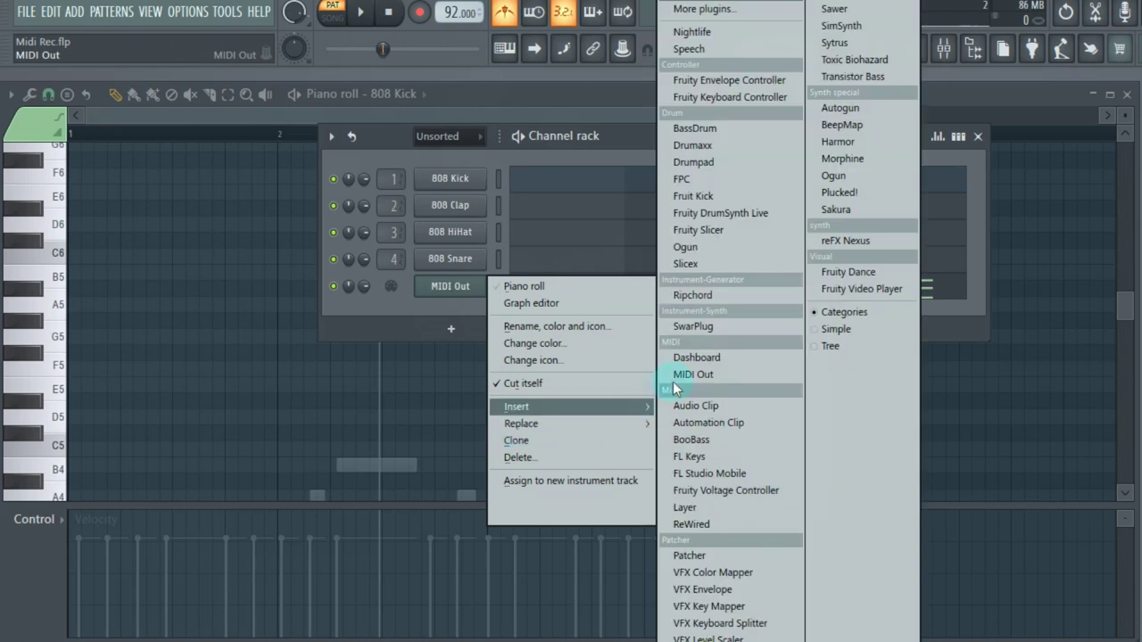
click(837, 43)
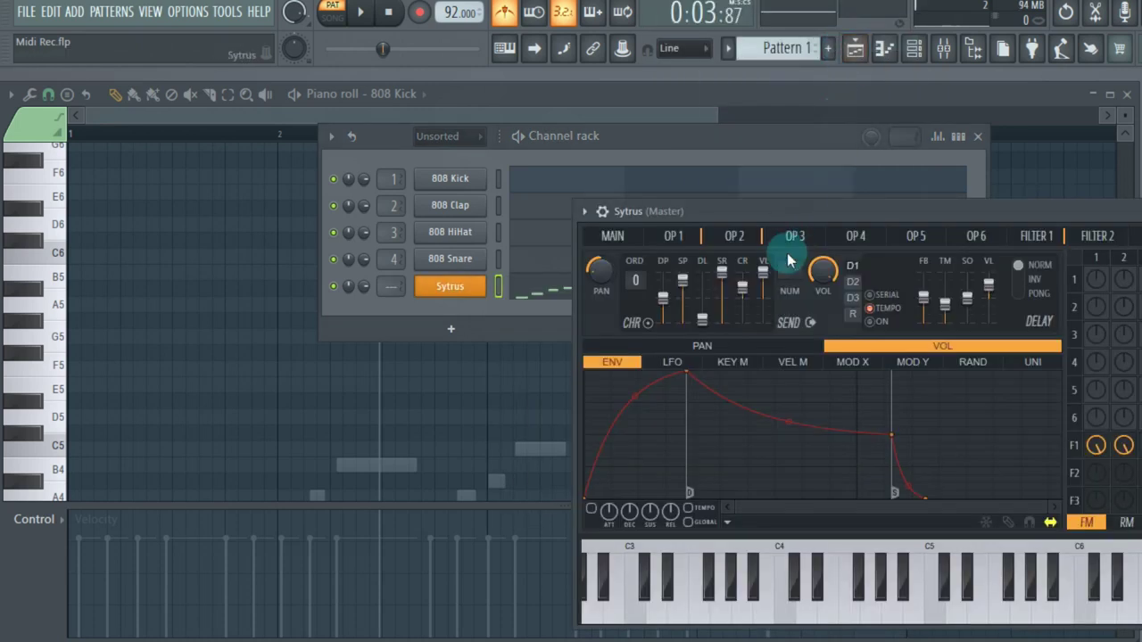
mouse_move(862, 611)
mouse_down()
mouse_move(953, 611)
mouse_move(839, 611)
mouse_move(933, 612)
mouse_up()
mouse_move(821, 612)
mouse_down()
mouse_move(780, 617)
mouse_move(943, 592)
mouse_move(854, 618)
mouse_move(932, 611)
mouse_move(882, 616)
mouse_move(849, 568)
mouse_move(891, 525)
mouse_up()
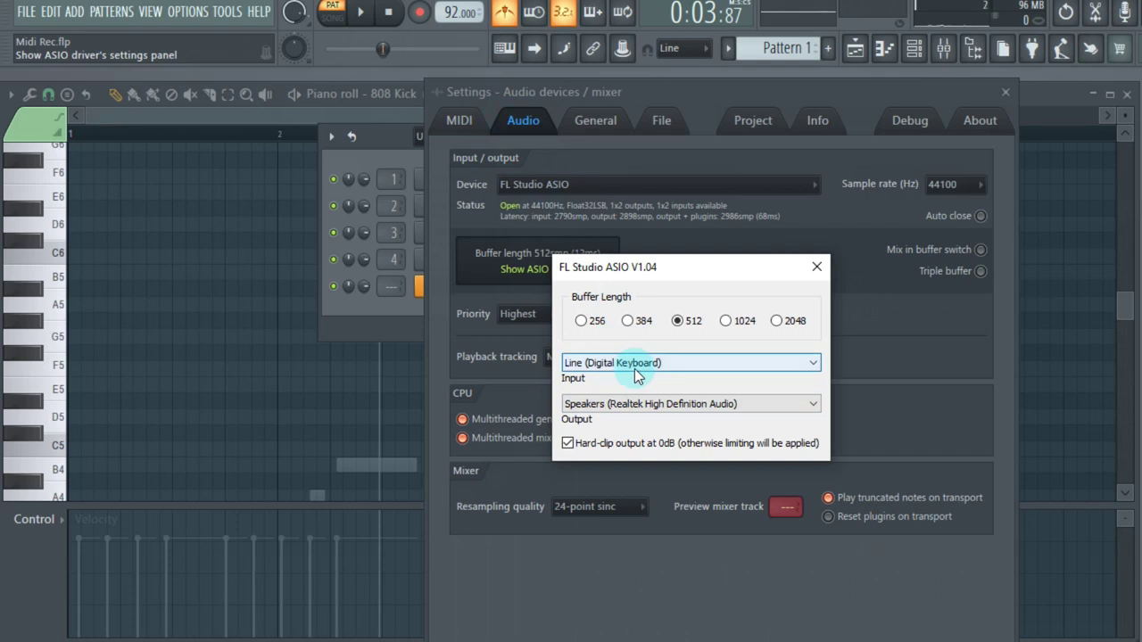
Step: Close the FL Studio ASIO panel and the audio settings to return to the channel rack
click(815, 268)
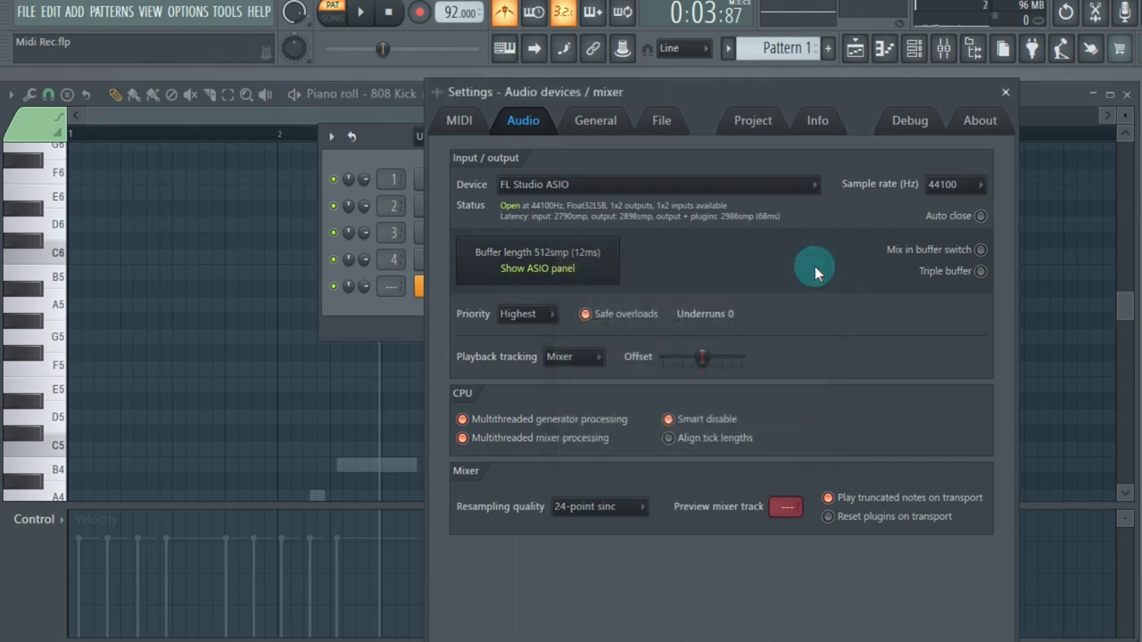
click(1005, 91)
click(1084, 129)
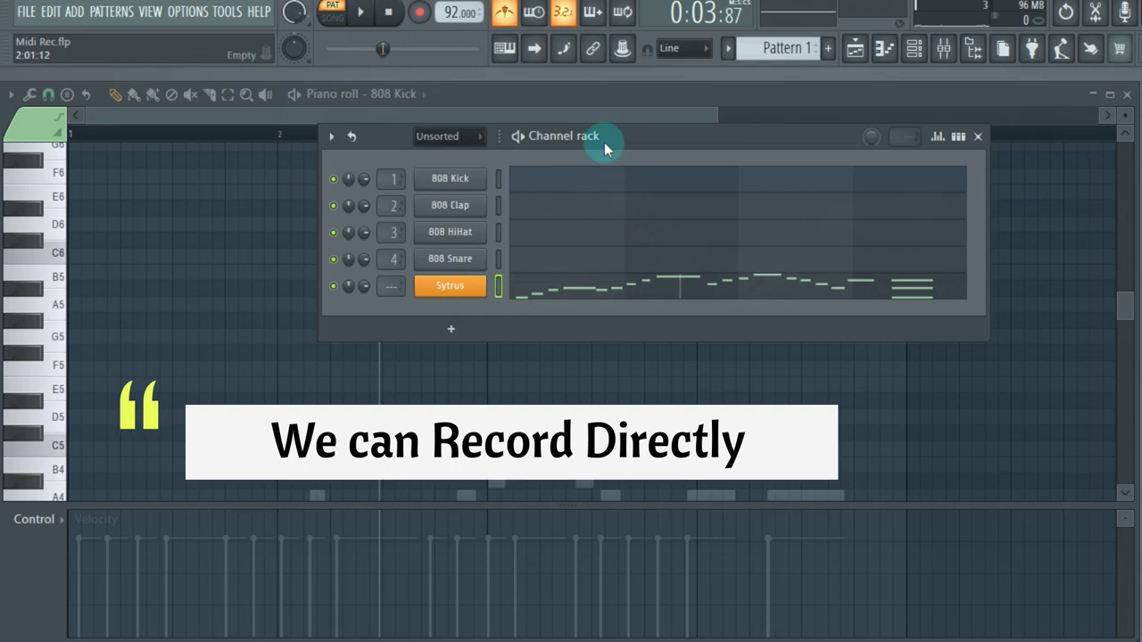
Step: Lower the Sytrus channel's volume and turn off the metronome while playing the pattern from the start
click(393, 15)
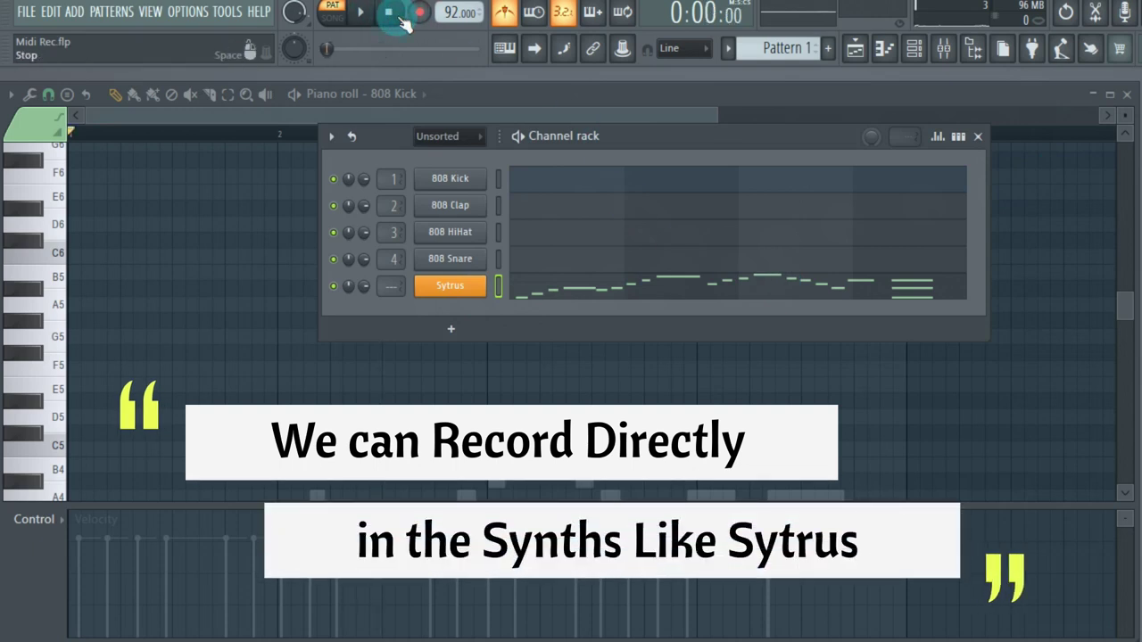
key(space)
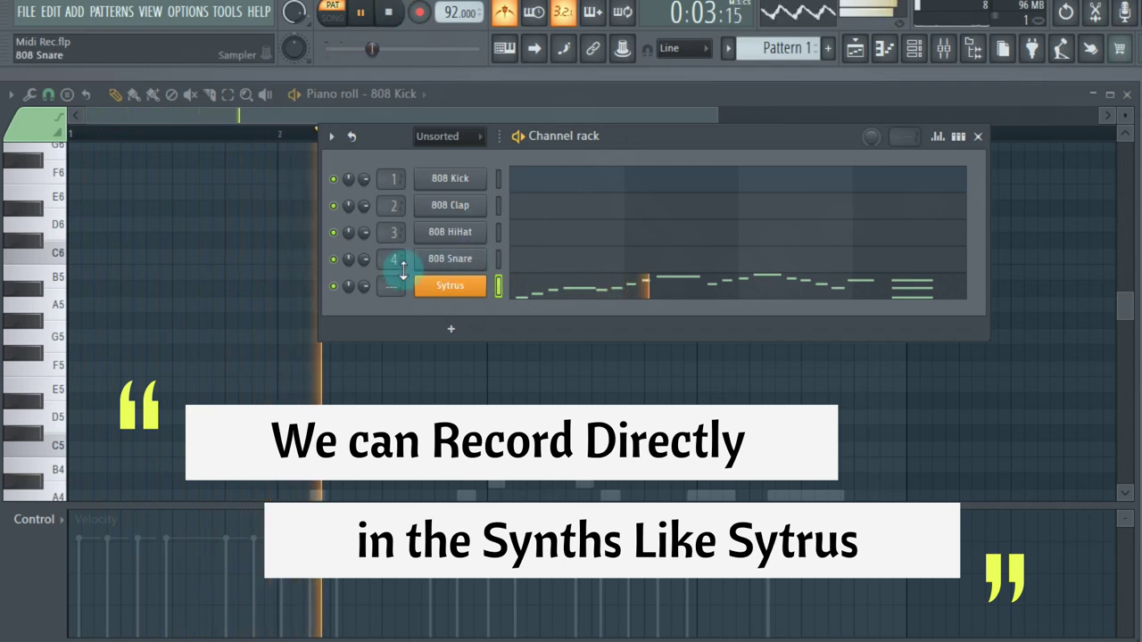
drag(361, 285, 361, 305)
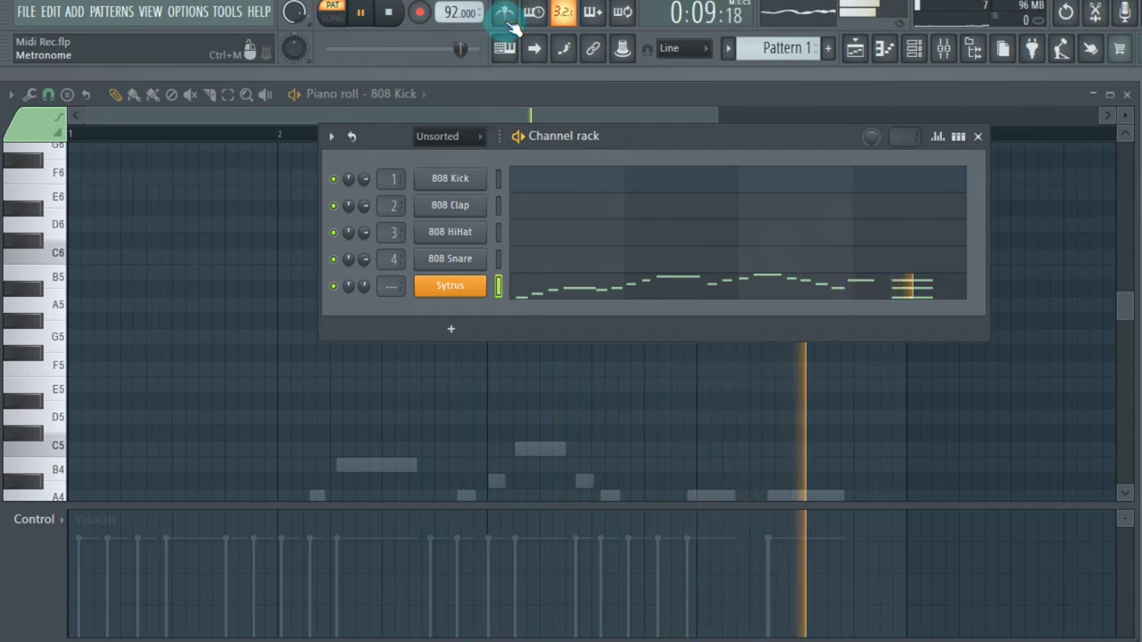
key(space)
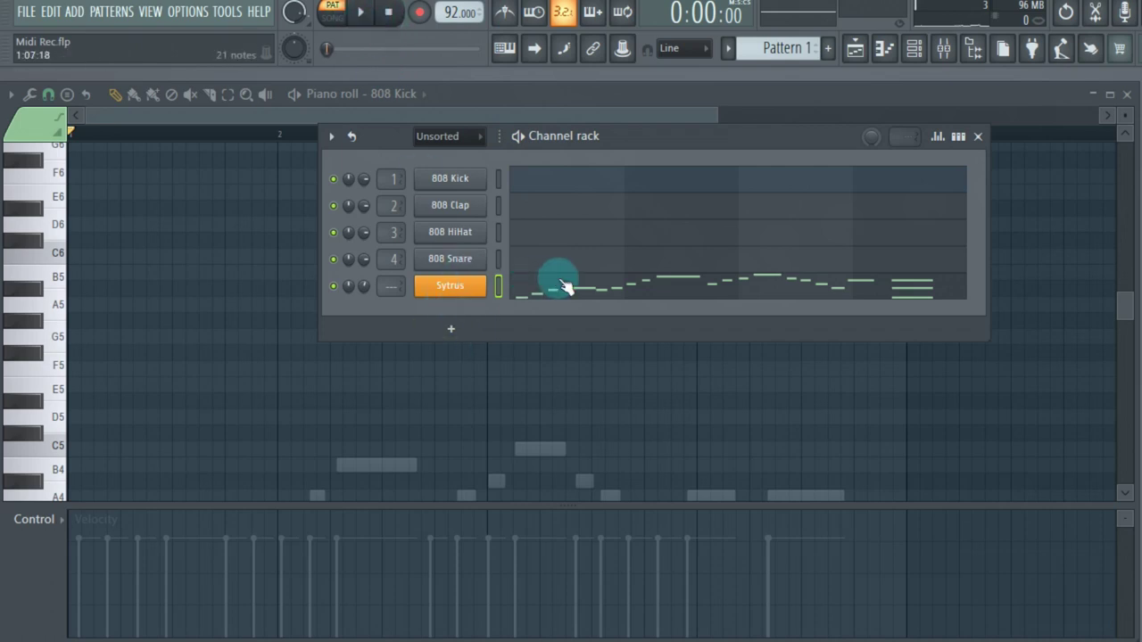
Step: Examine the recorded Sytrus notes in the piano roll while playing them through, and close the piano roll
click(725, 293)
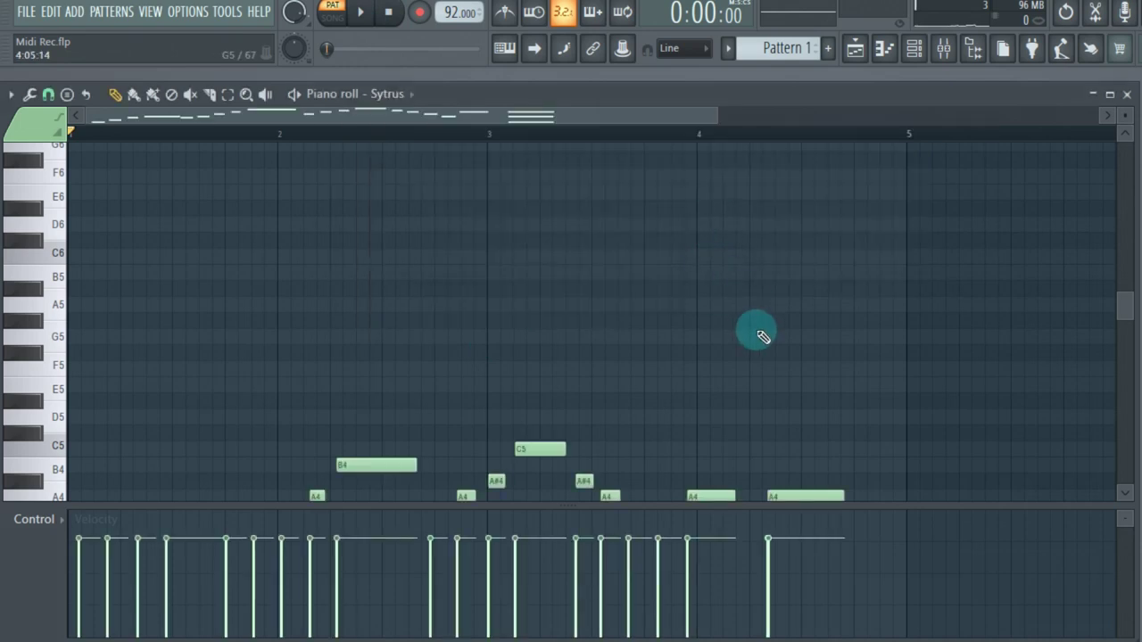
scroll(756, 335, down, 5)
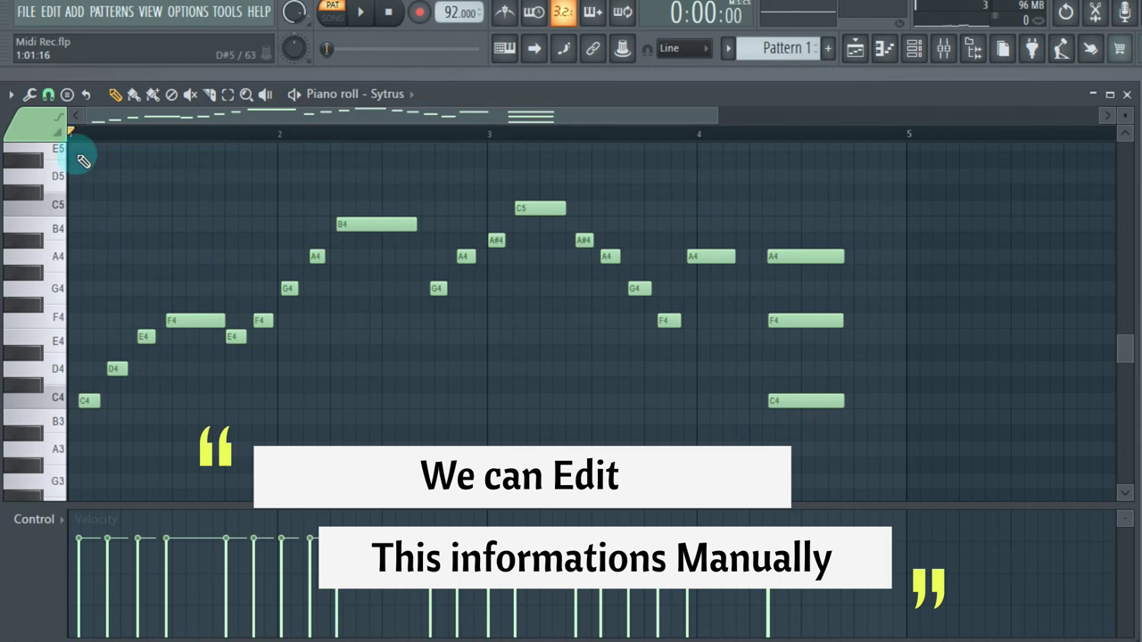
key(space)
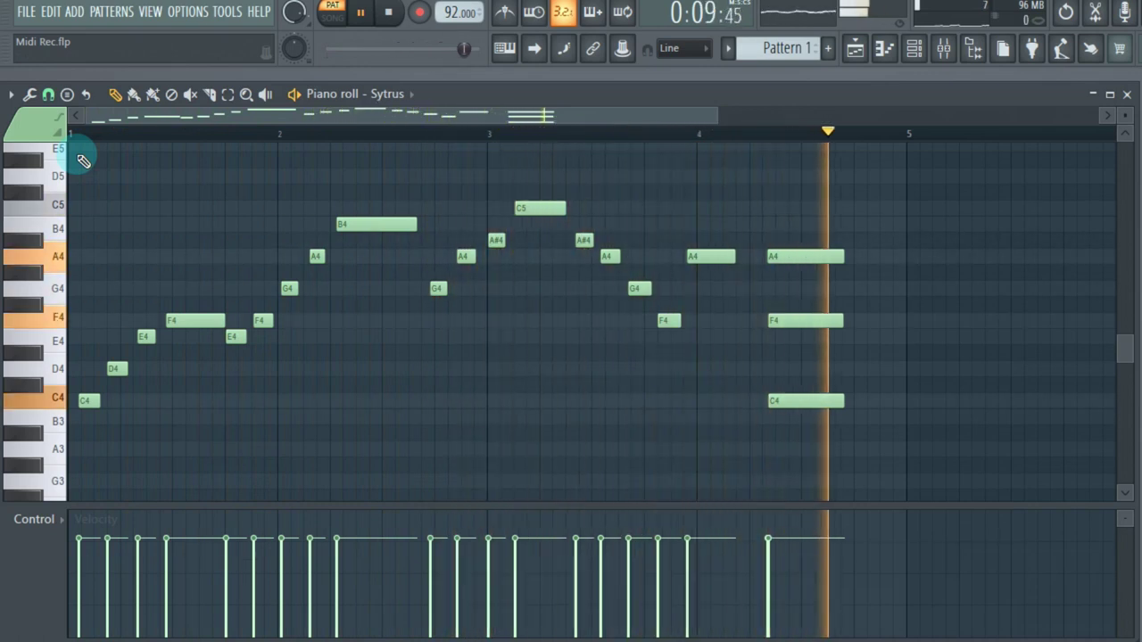
key(space)
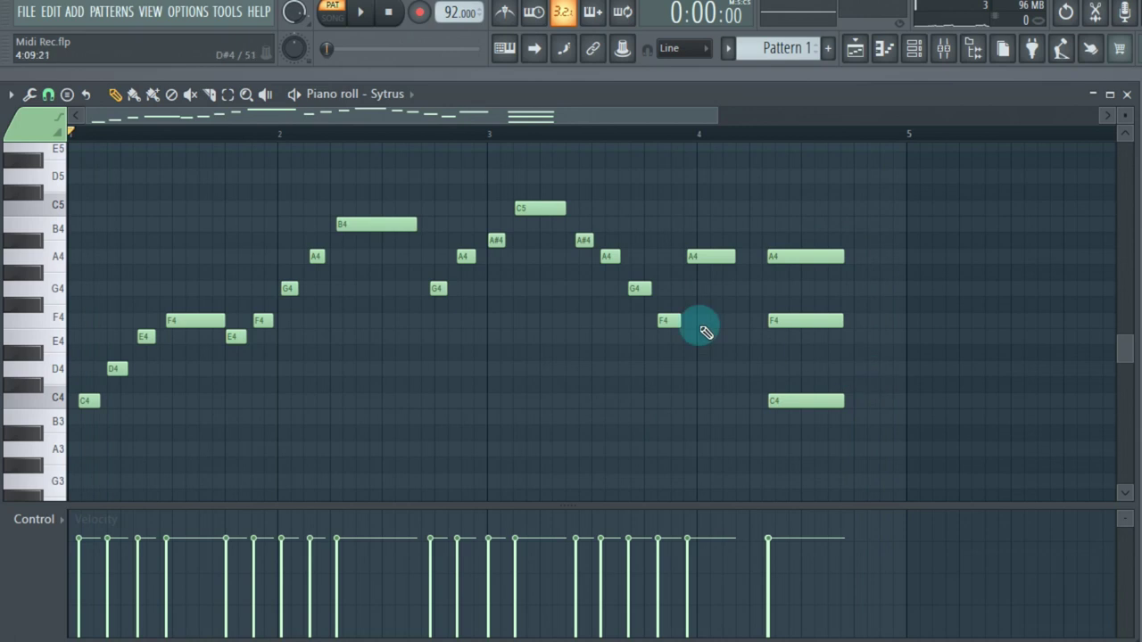
mouse_move(482, 95)
mouse_down()
mouse_move(502, 114)
mouse_move(571, 136)
mouse_move(502, 105)
mouse_up()
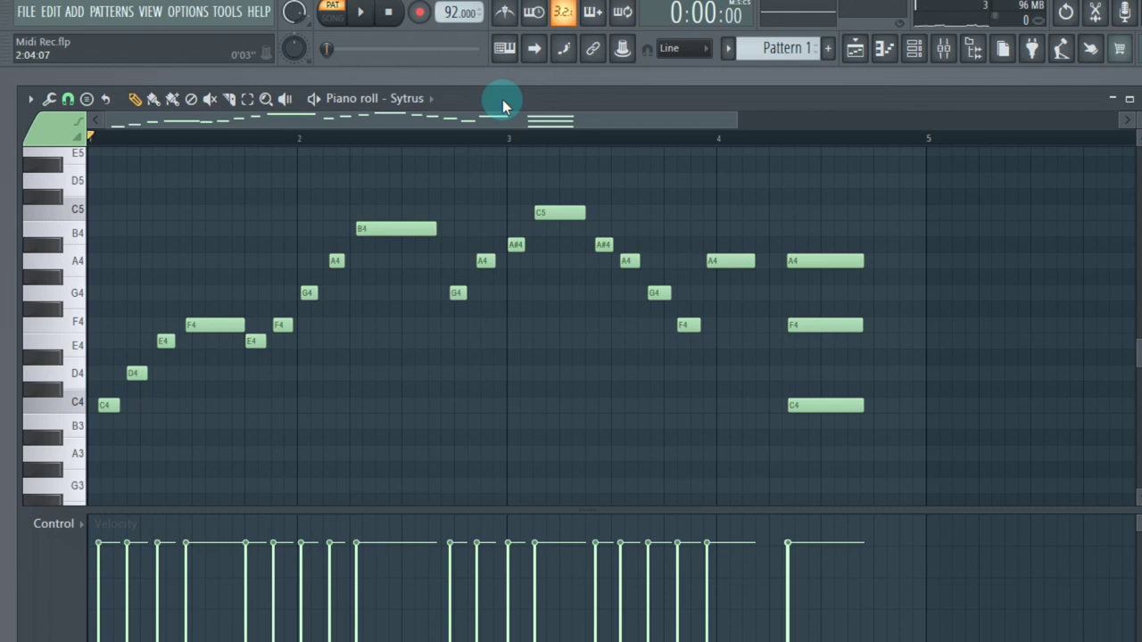
double_click(896, 96)
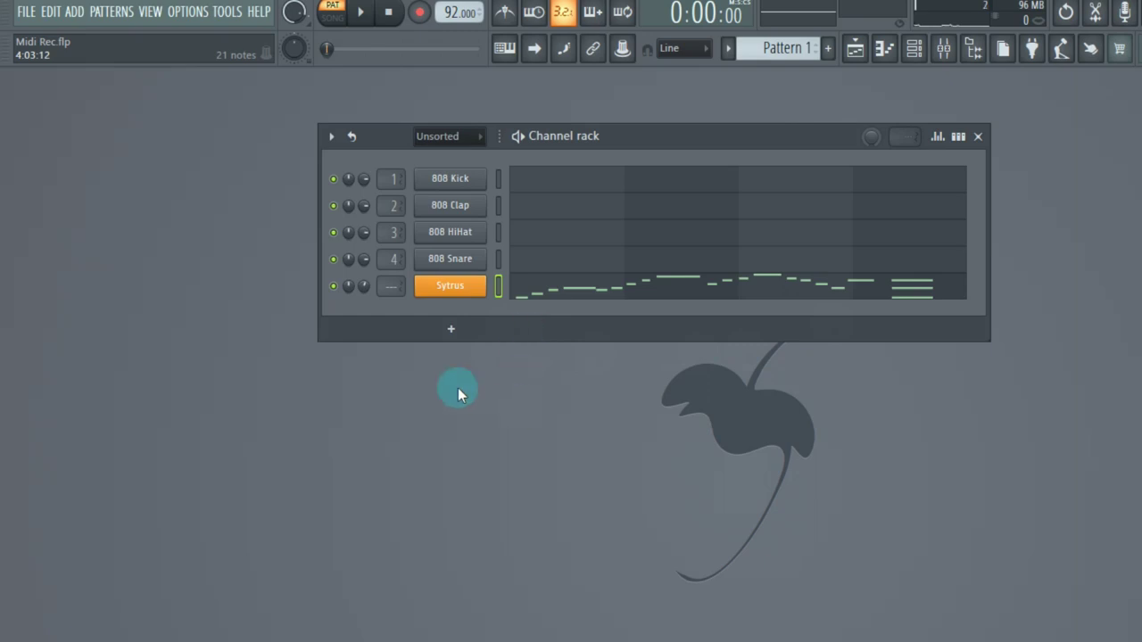
Step: Close the channel rack, show the playlist and the mixer, and position the mixer so its Master and first insert tracks are in view
click(977, 138)
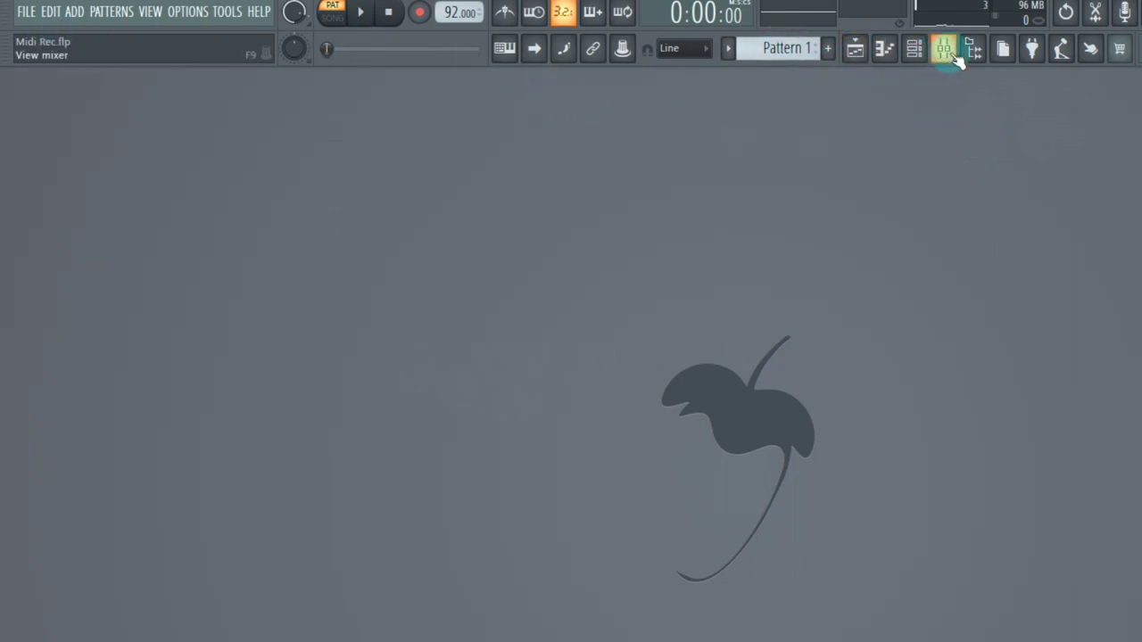
click(855, 49)
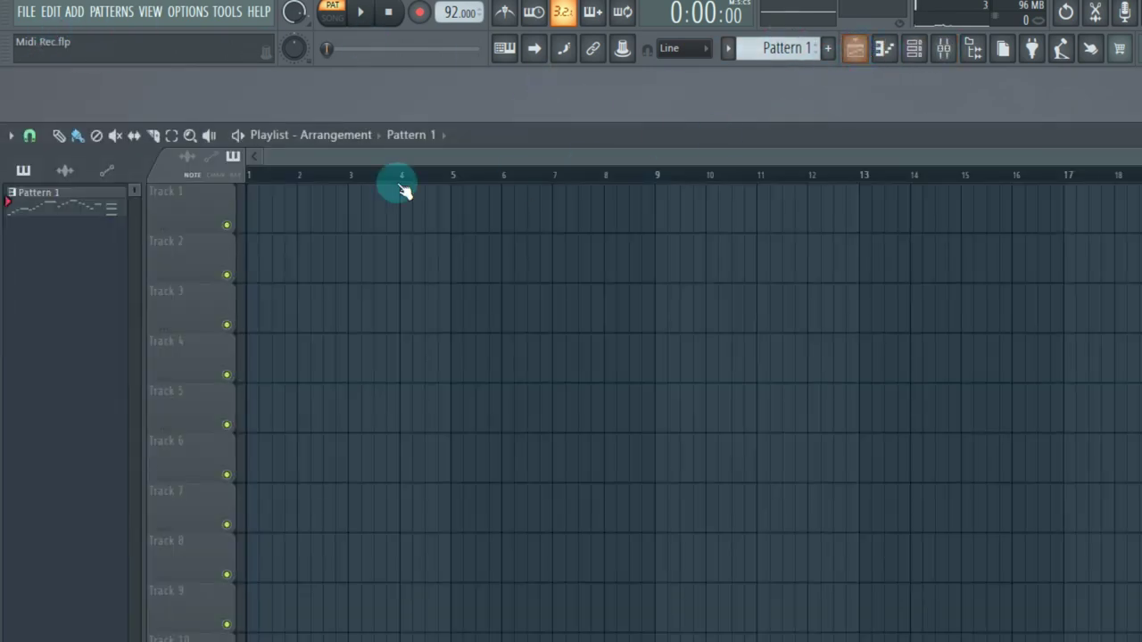
drag(532, 134, 546, 78)
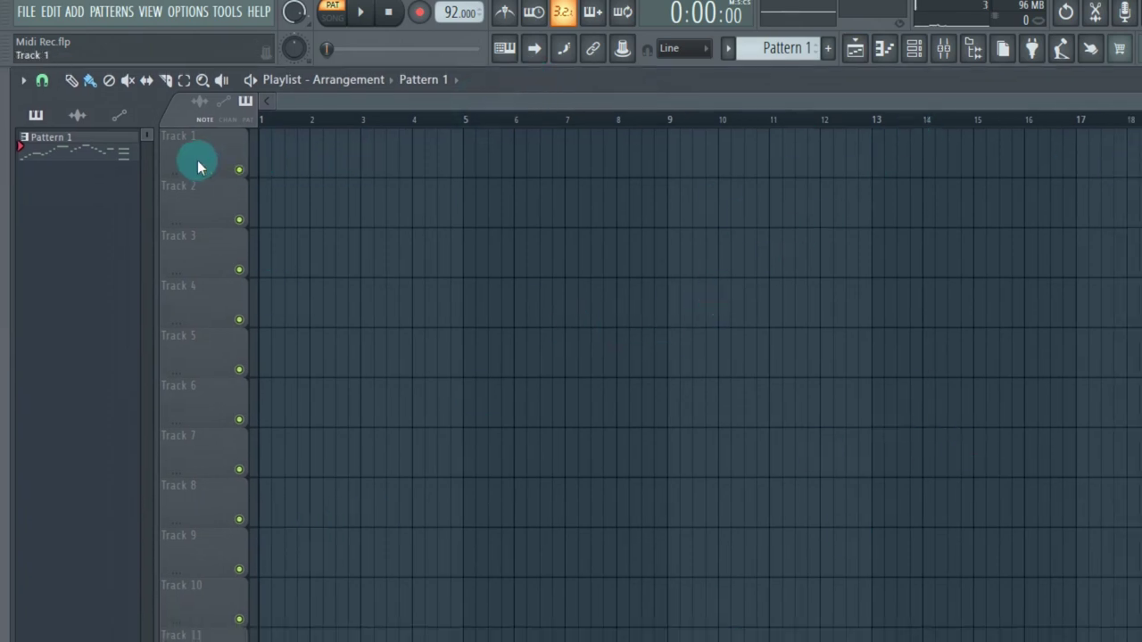
click(944, 50)
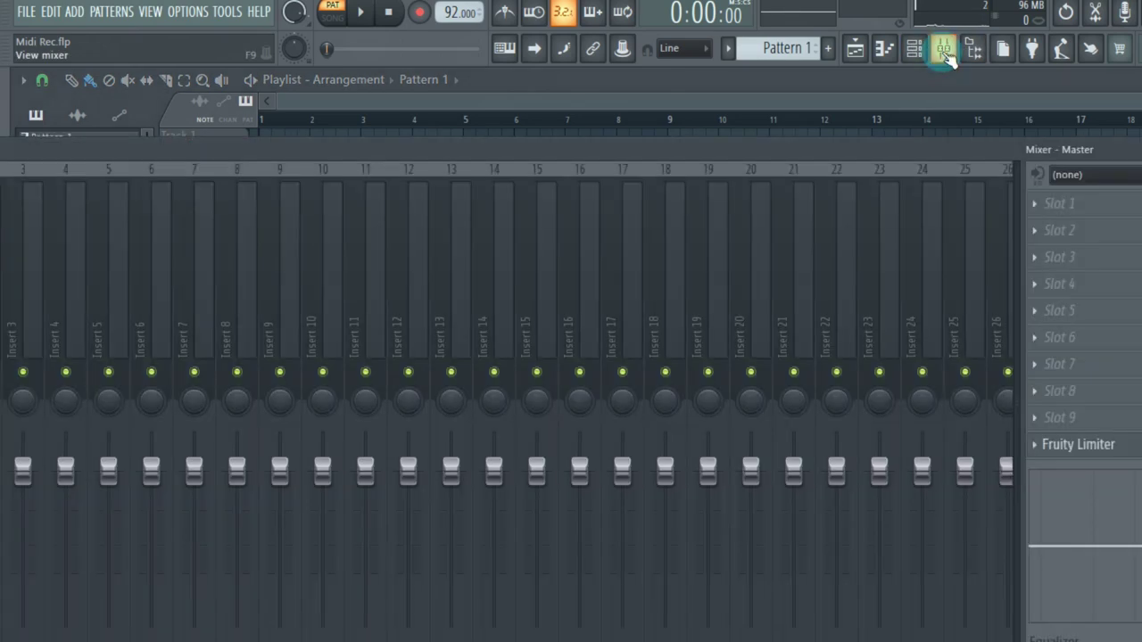
drag(561, 153, 872, 167)
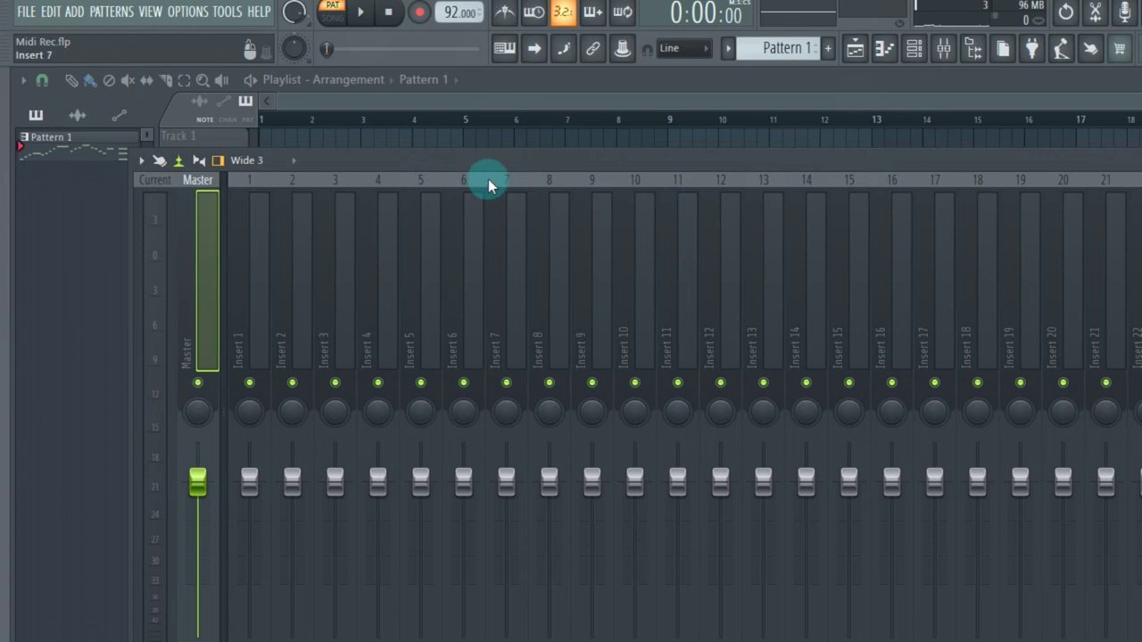
Step: Rename mixer Insert 6 to Q and give it the Medium Blue colour #1309CB
click(453, 181)
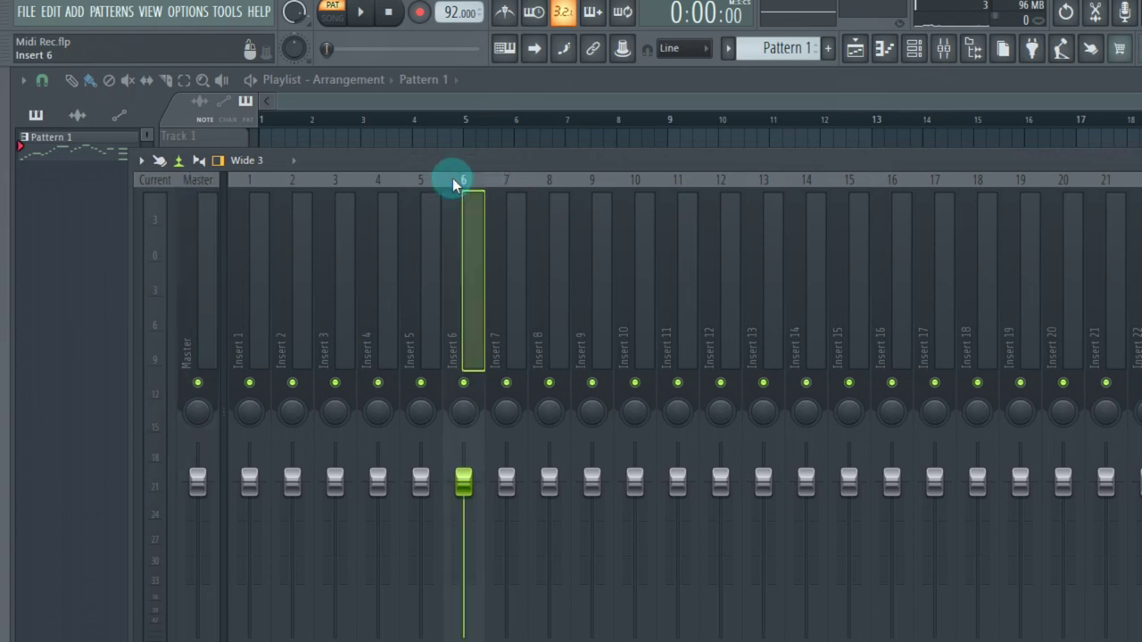
right_click(457, 234)
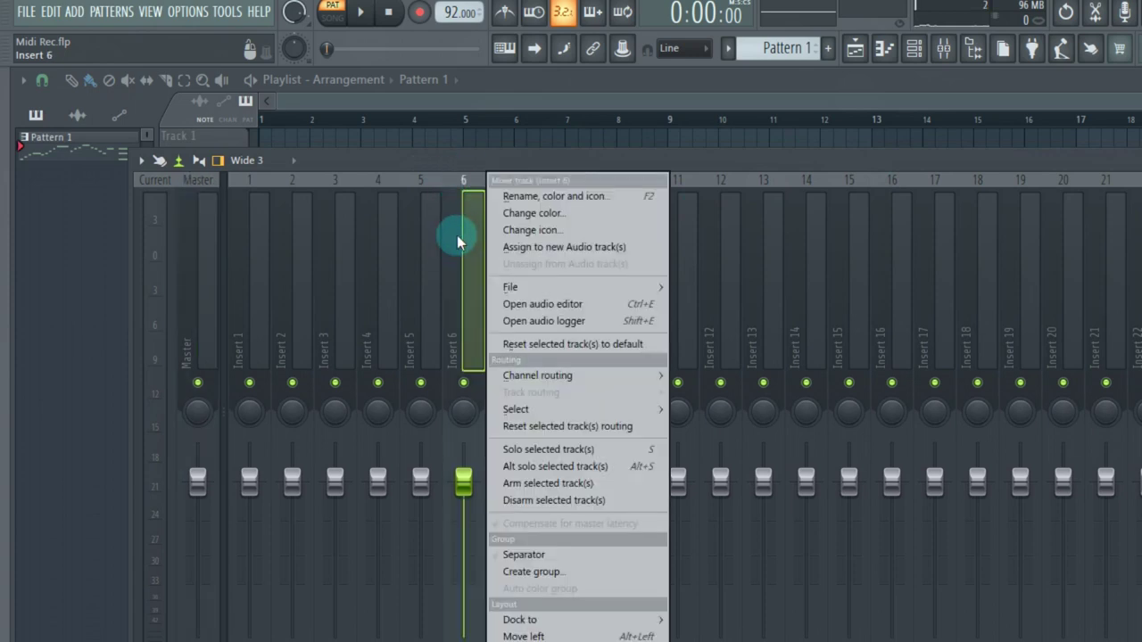
click(544, 197)
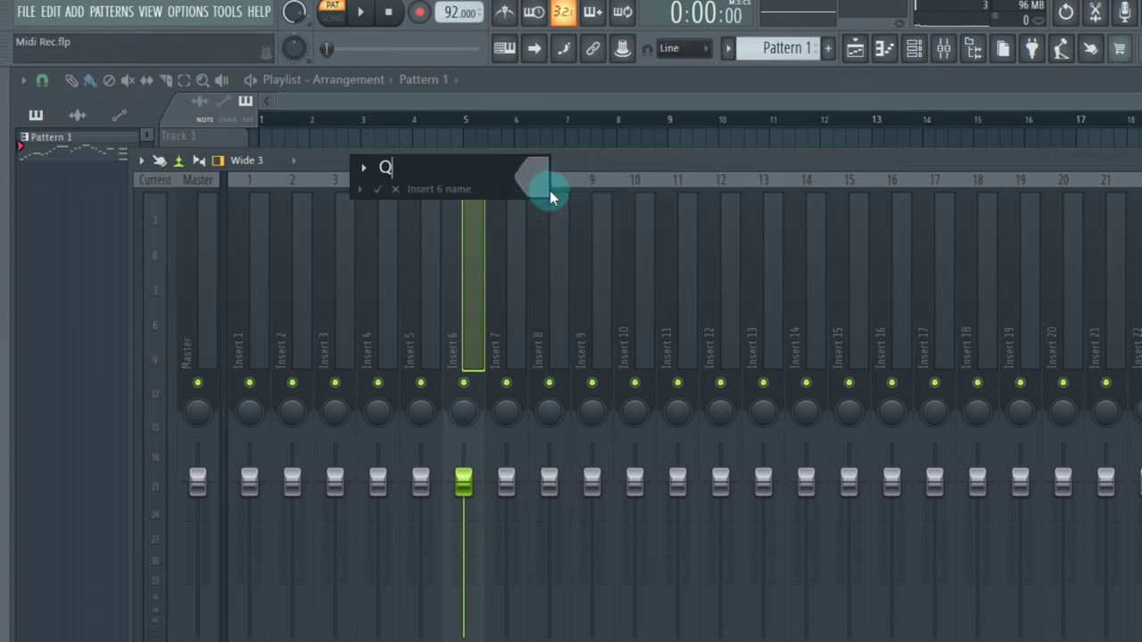
click(535, 189)
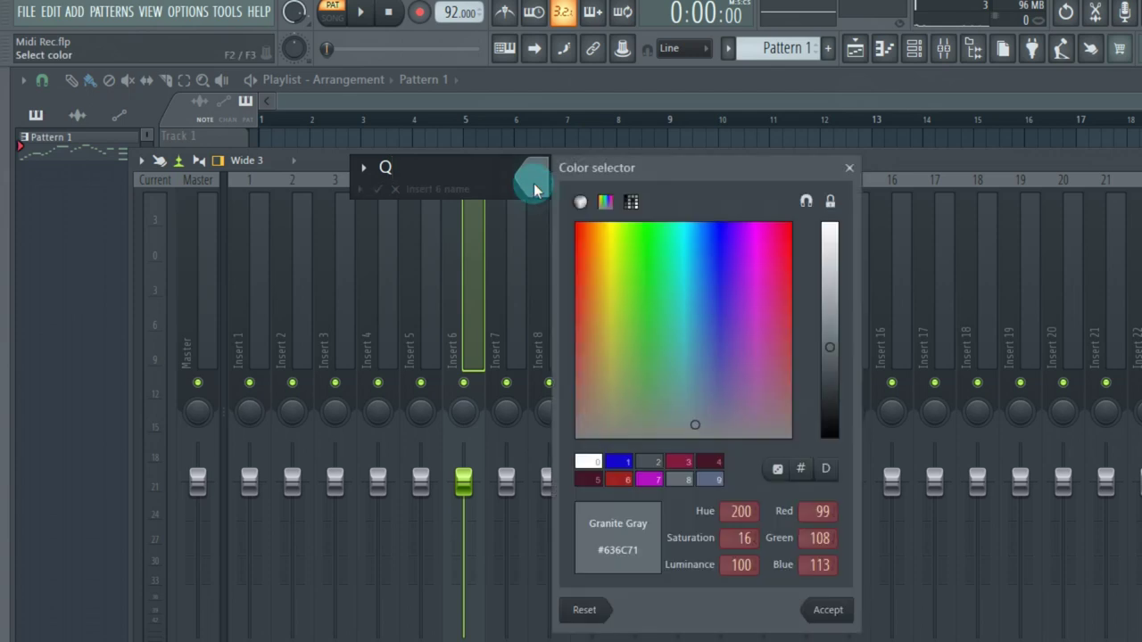
click(619, 461)
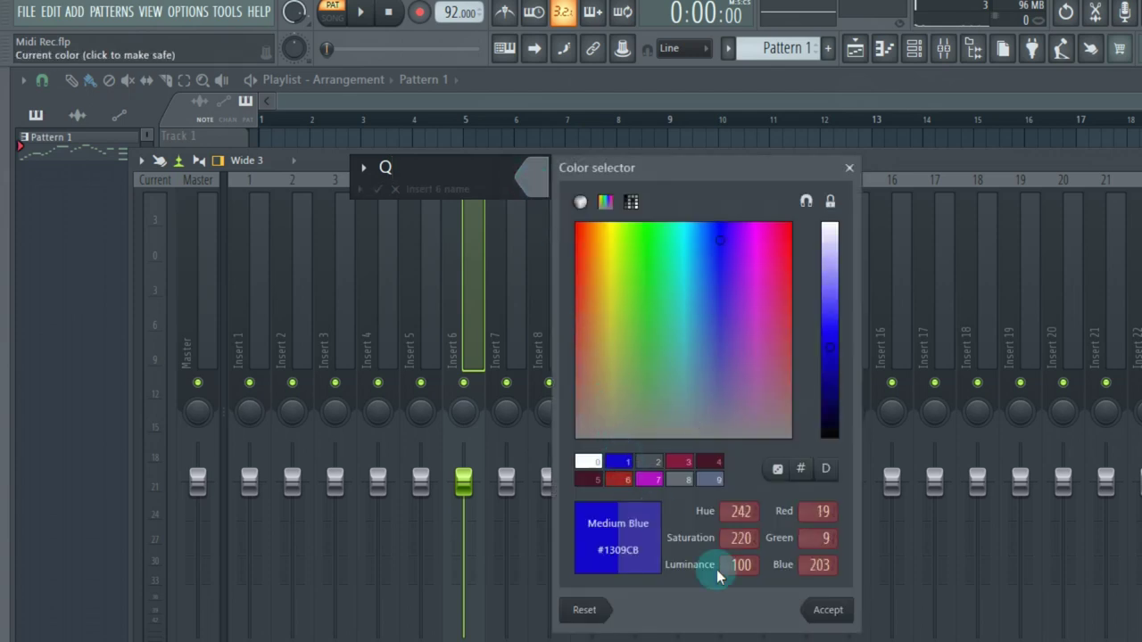
click(828, 610)
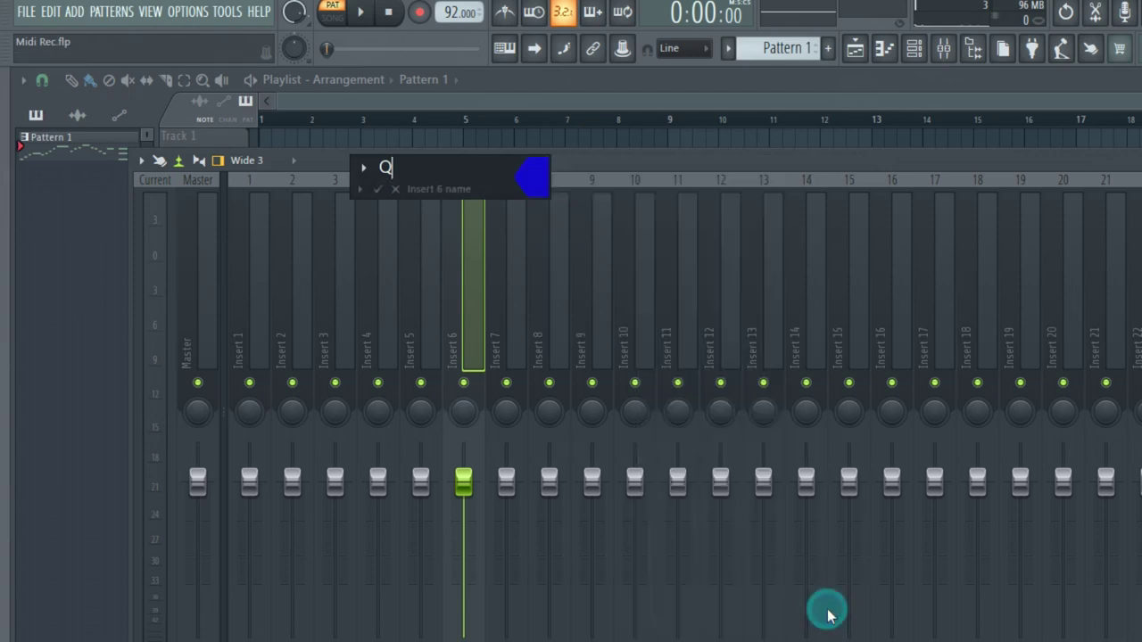
click(382, 192)
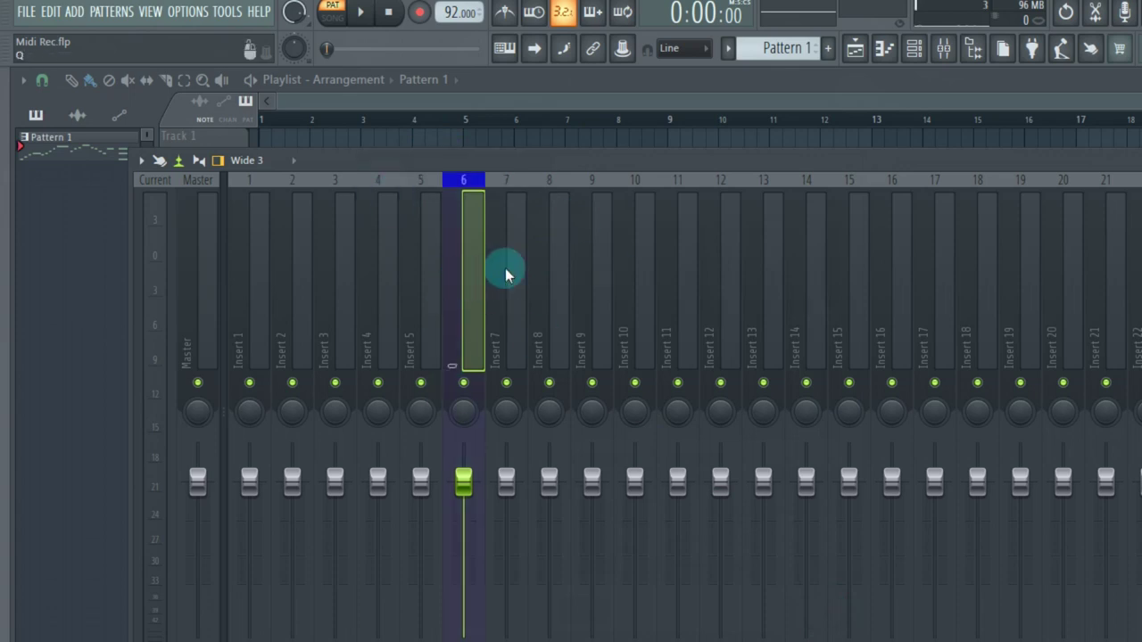
Step: Set playlist Track 1 as an audio track linked to mixer track Q, and increase the track's height
drag(604, 161, 776, 131)
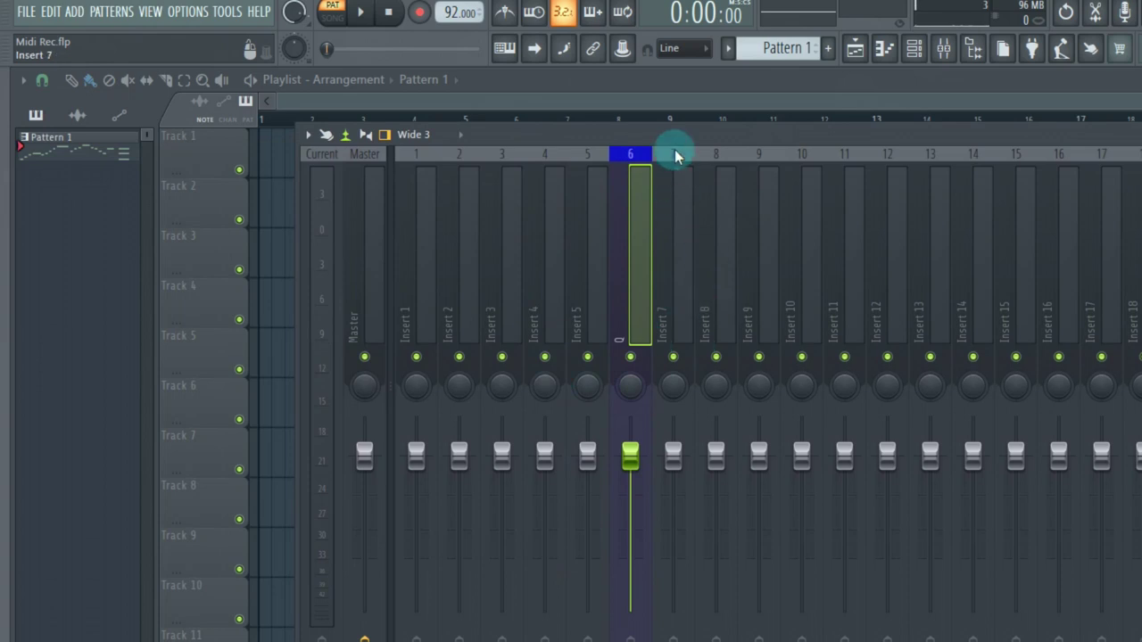
click(193, 159)
right_click(193, 159)
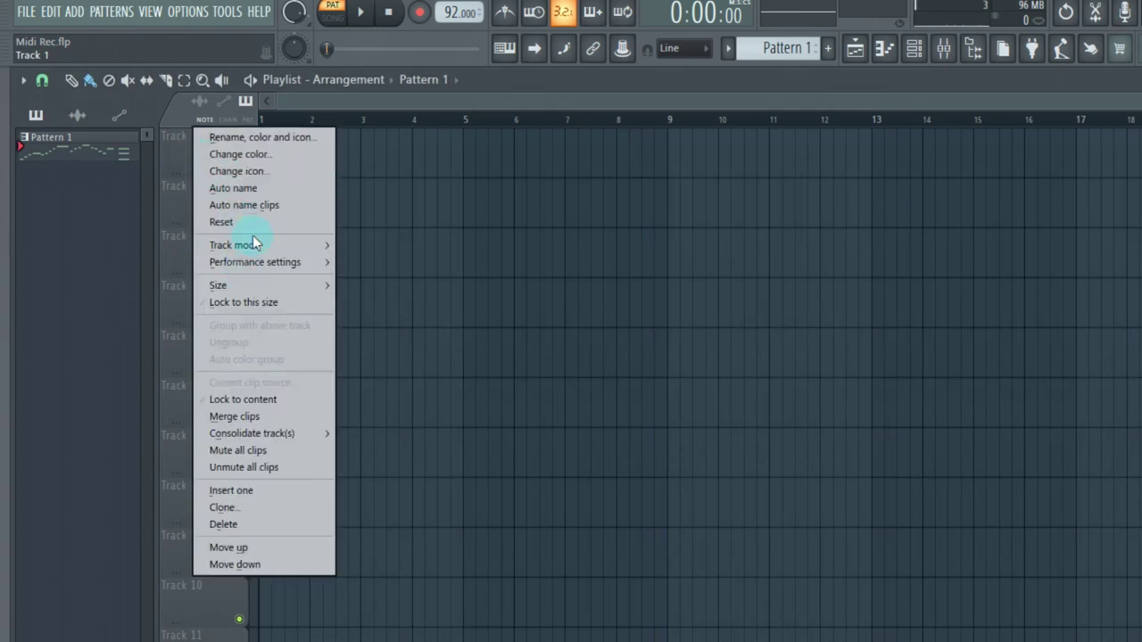
mouse_move(256, 243)
mouse_move(392, 270)
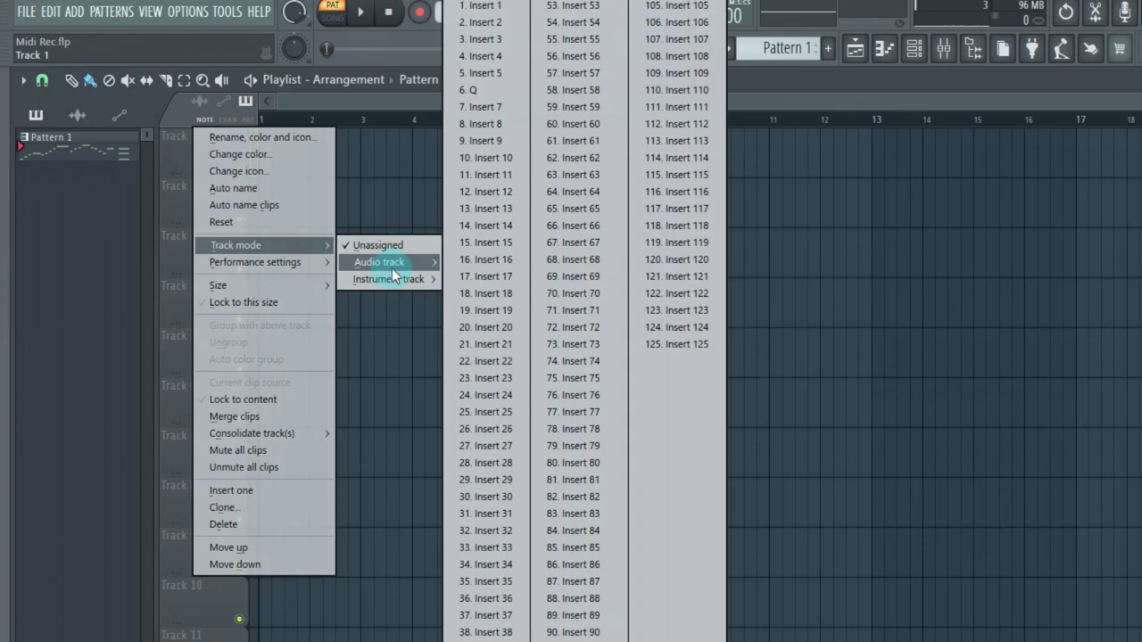
click(482, 93)
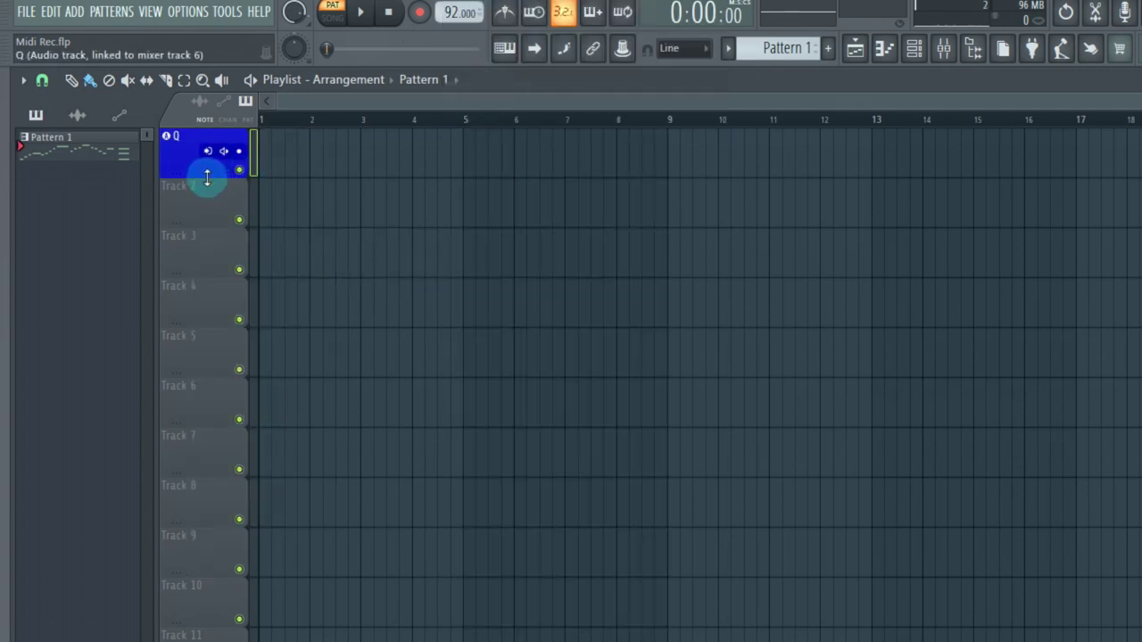
drag(205, 179, 209, 243)
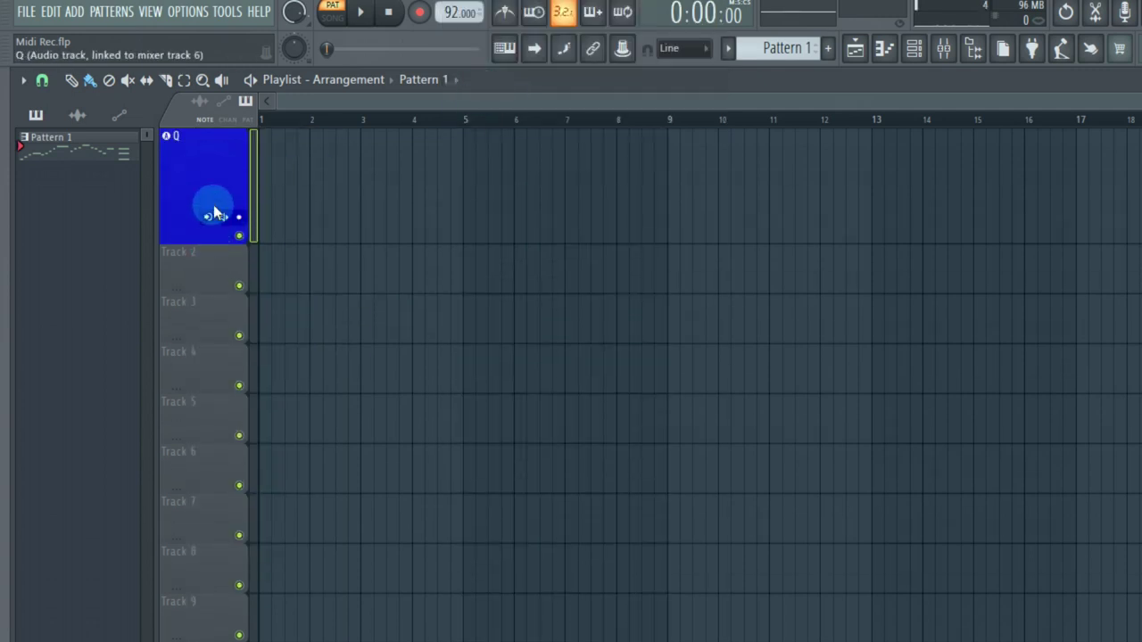
Step: Reopen the mixer, check the input and output devices in the FL Studio ASIO panel, and close the audio settings
click(943, 48)
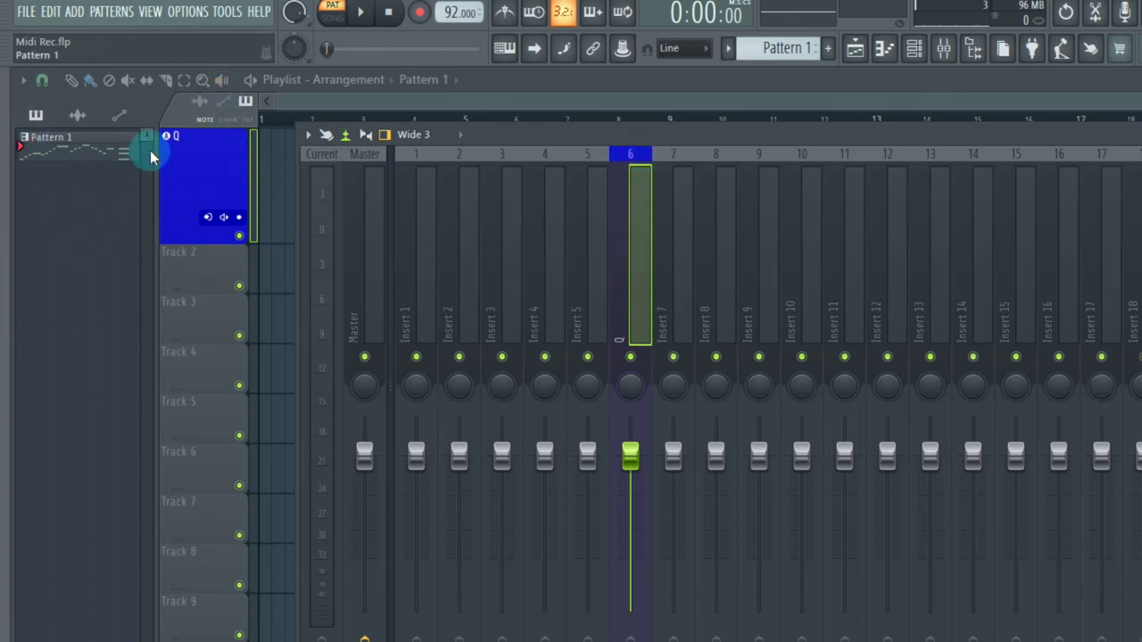
click(185, 12)
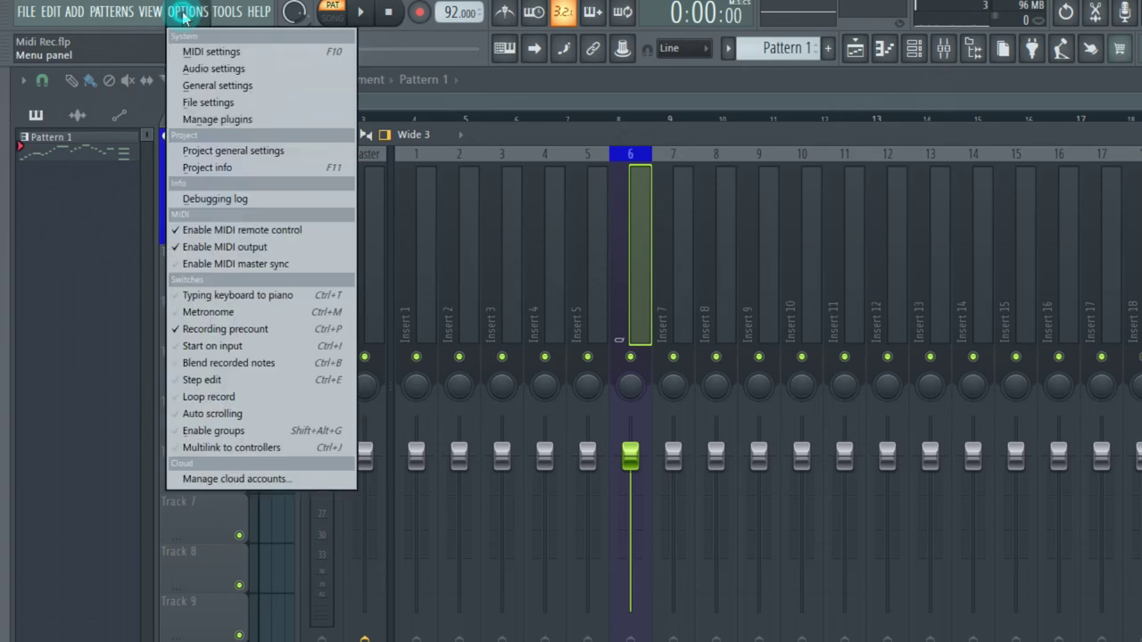
click(213, 70)
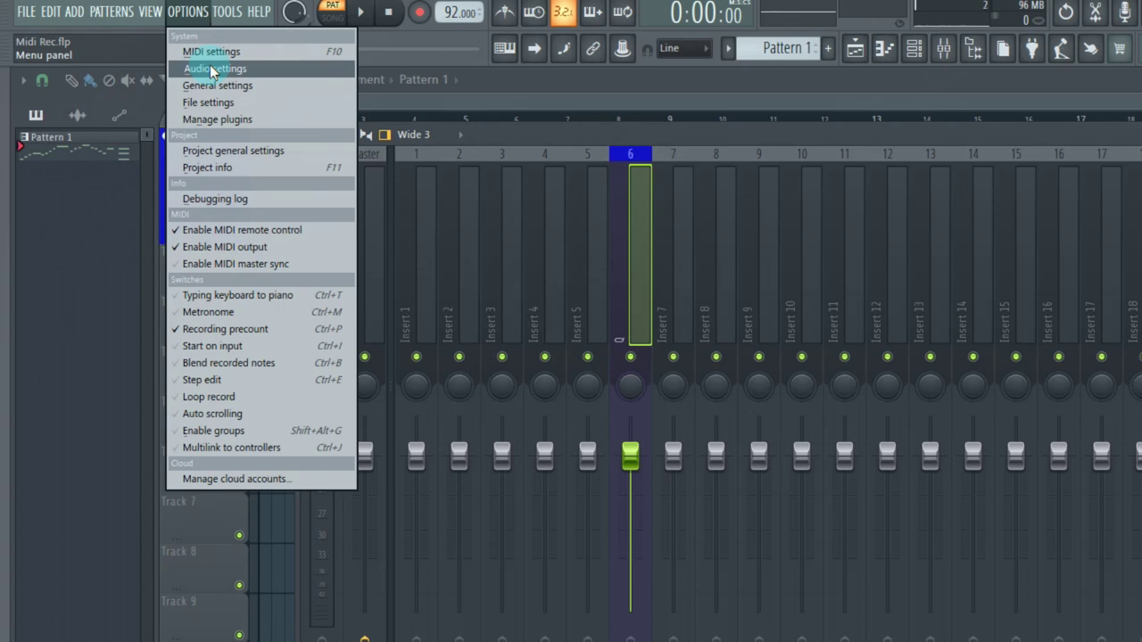
click(214, 68)
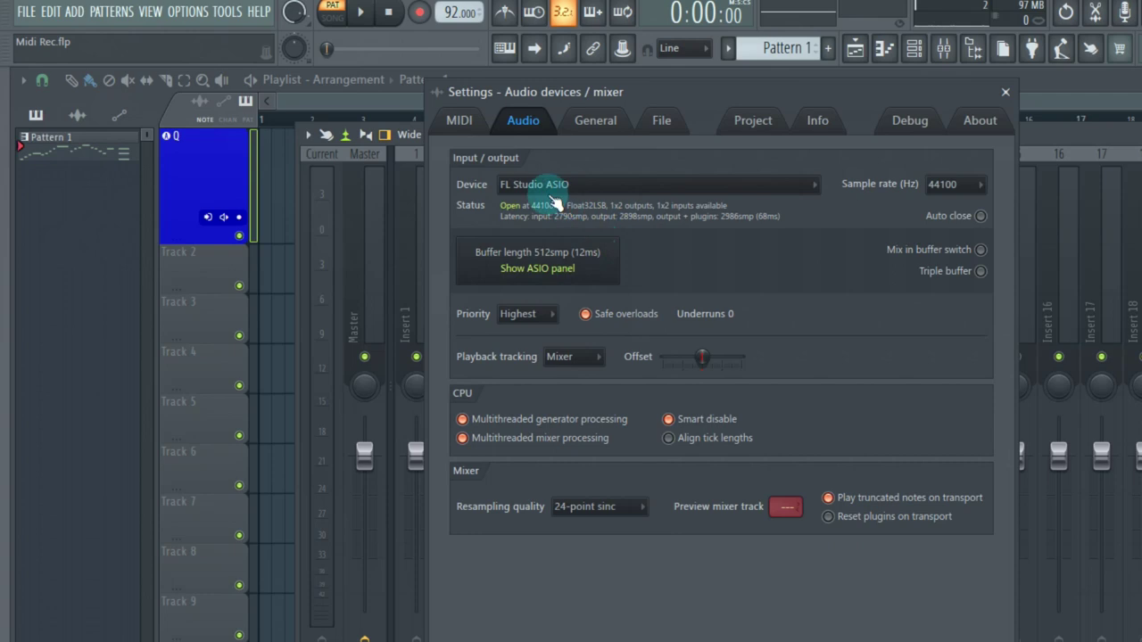
click(571, 271)
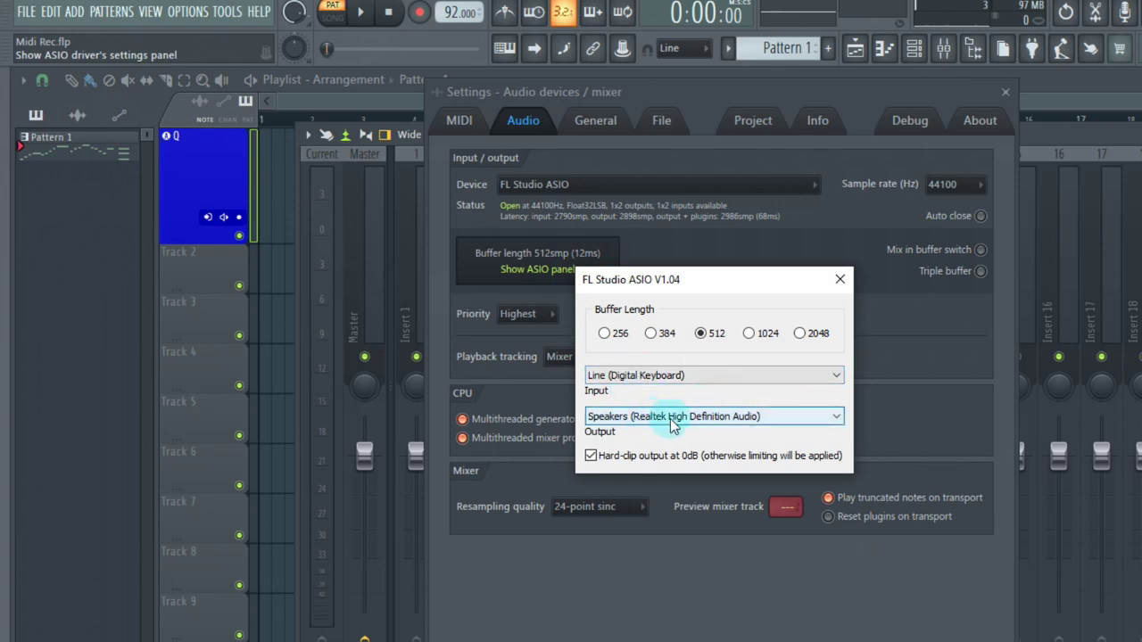
click(838, 282)
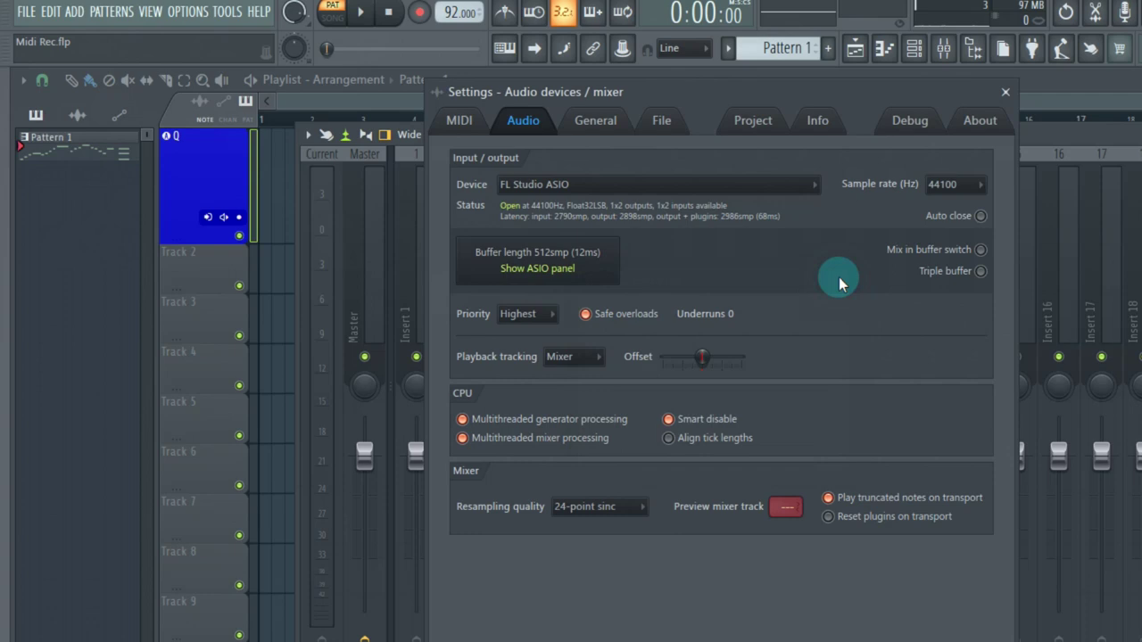
click(1005, 93)
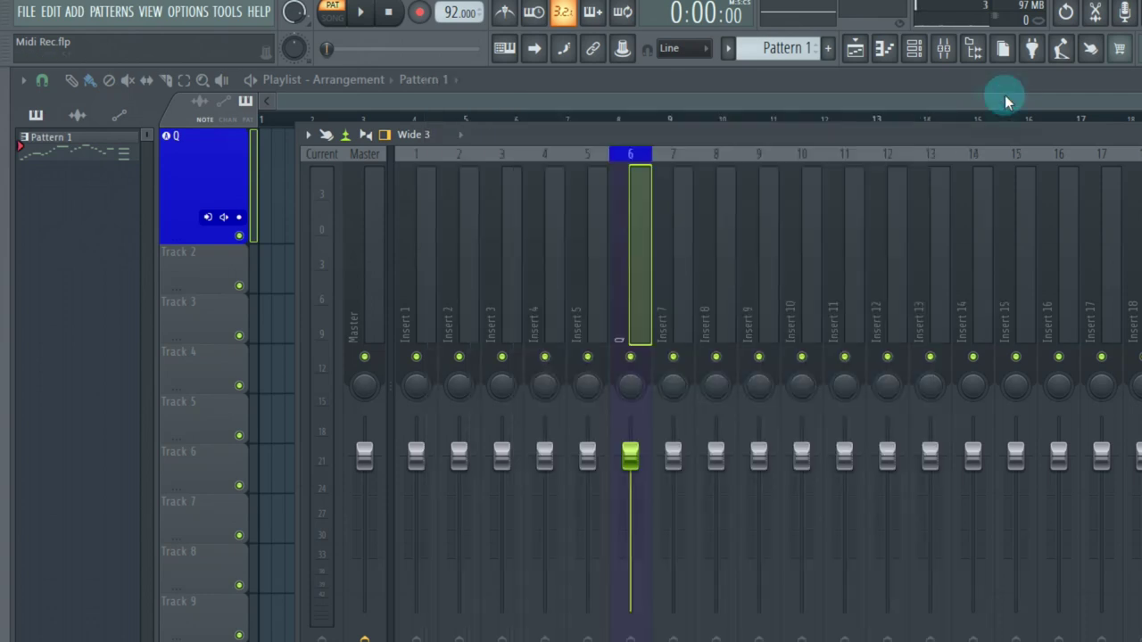